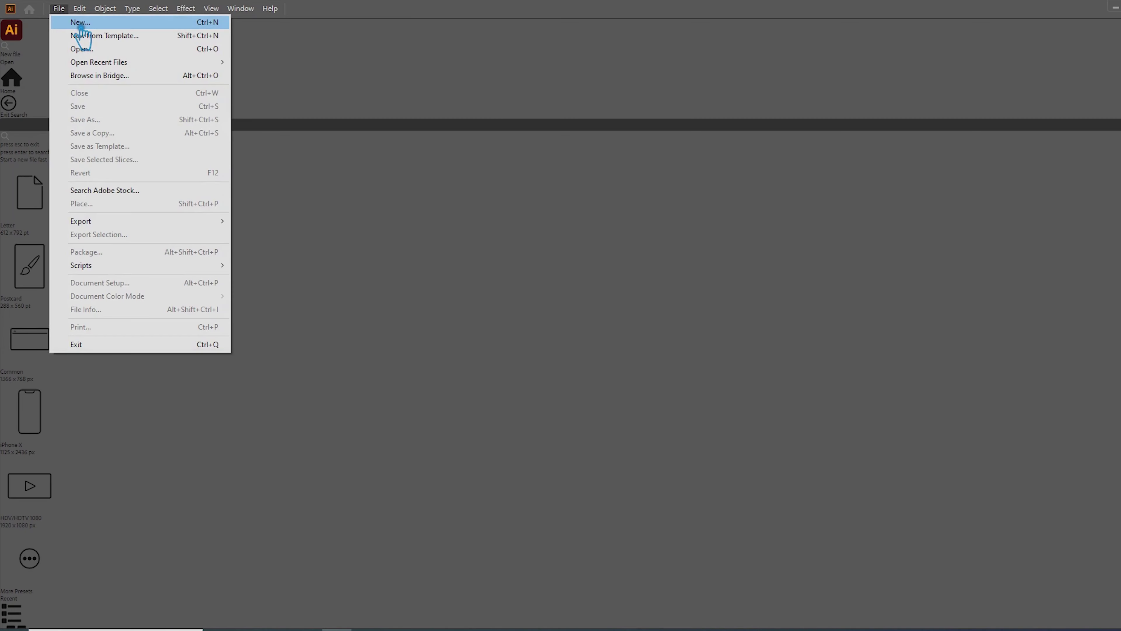
Open the New Document dialog from the File menu.
{"action": "left_click", "coordinate": [72, 31]}
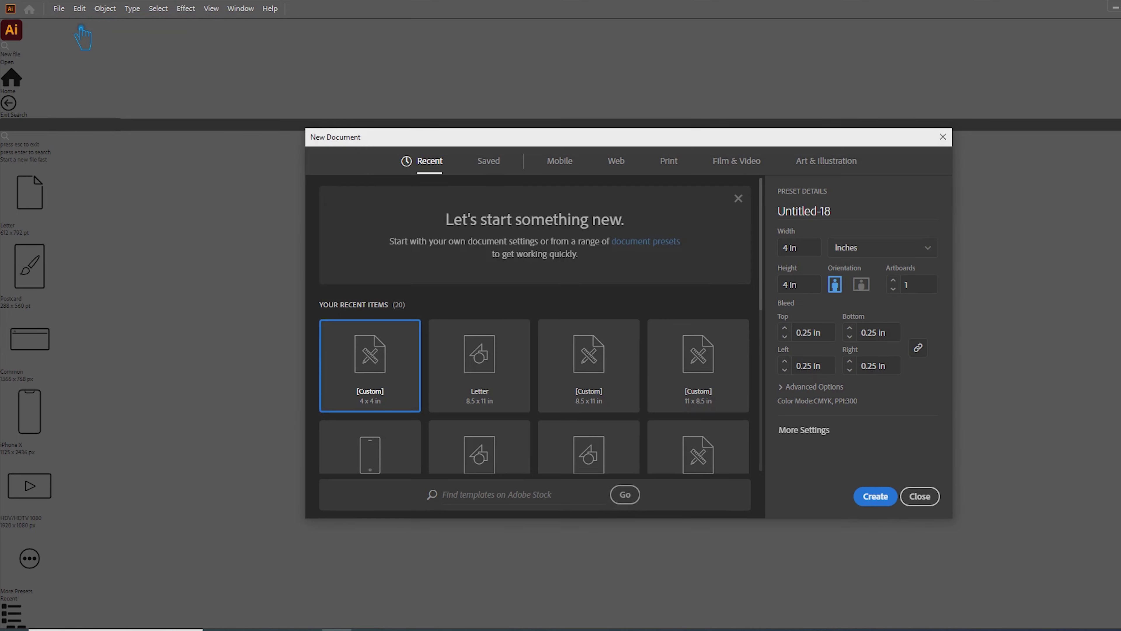
Set the document to 2 × 3.5 in in inches with 0.125 in bleed on all sides.
{"action": "left_click", "coordinate": [783, 246]}
{"action": "left_click", "coordinate": [809, 282]}
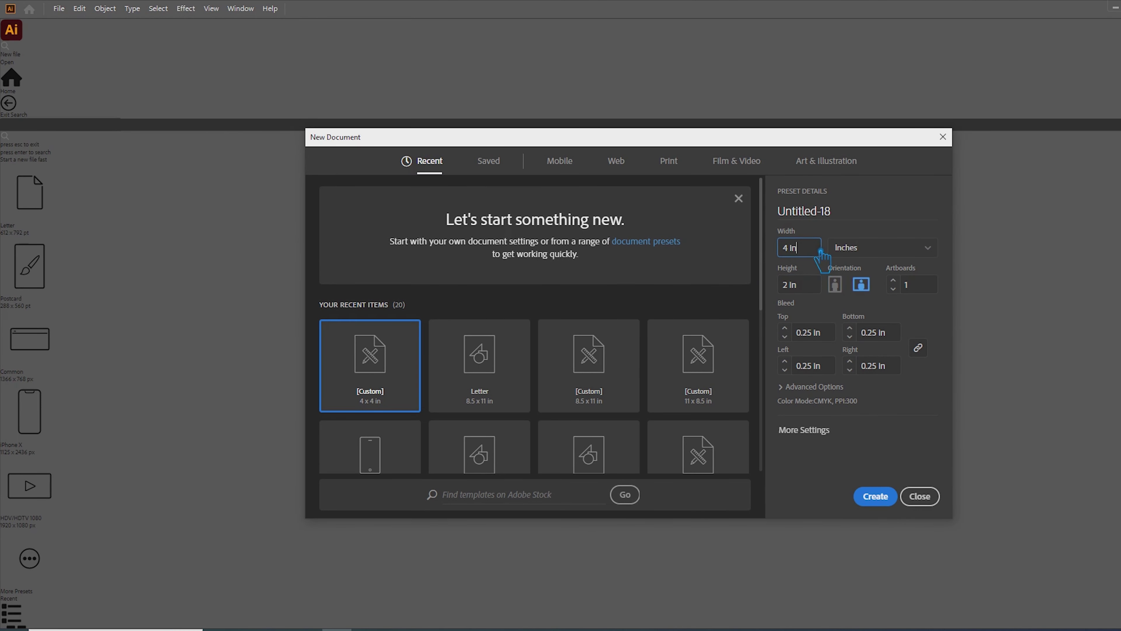
{"action": "type", "text": "2"}
{"action": "left_click", "coordinate": [816, 283]}
{"action": "type", "text": "3.5"}
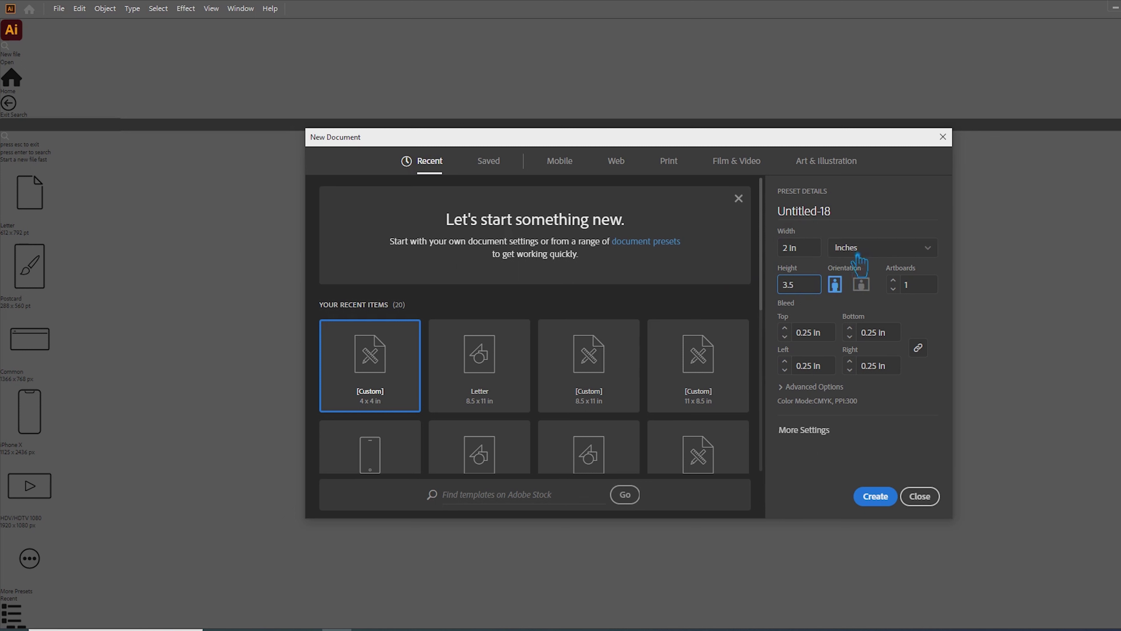
{"action": "left_click", "coordinate": [872, 249]}
{"action": "left_click", "coordinate": [873, 311]}
{"action": "left_click", "coordinate": [834, 337]}
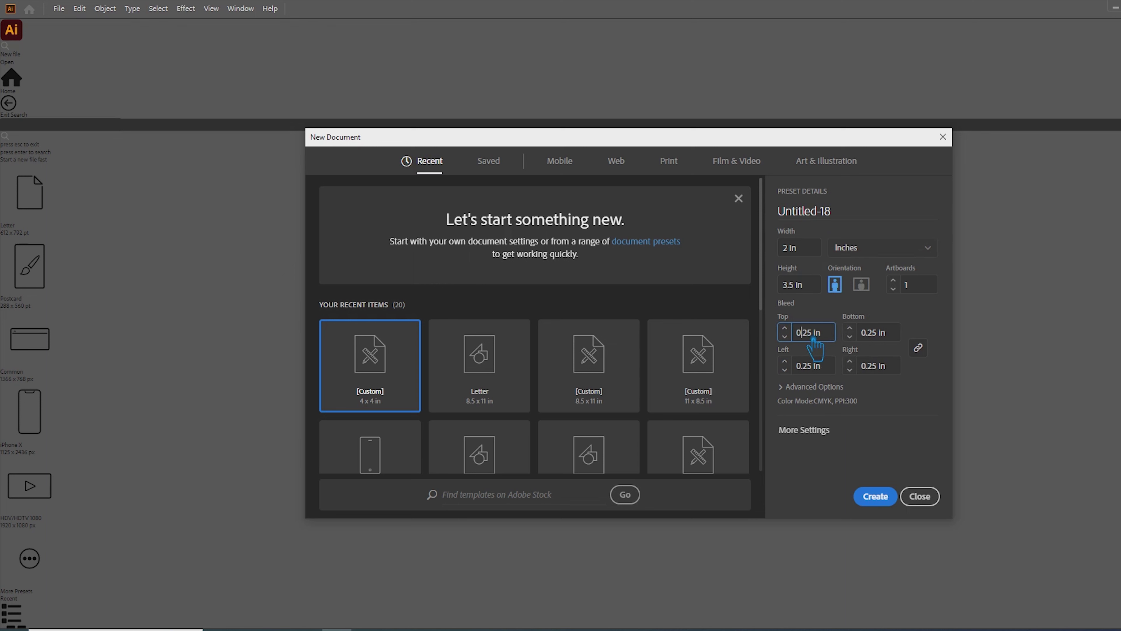
{"action": "type", "text": "1"}
{"action": "left_click", "coordinate": [879, 338]}
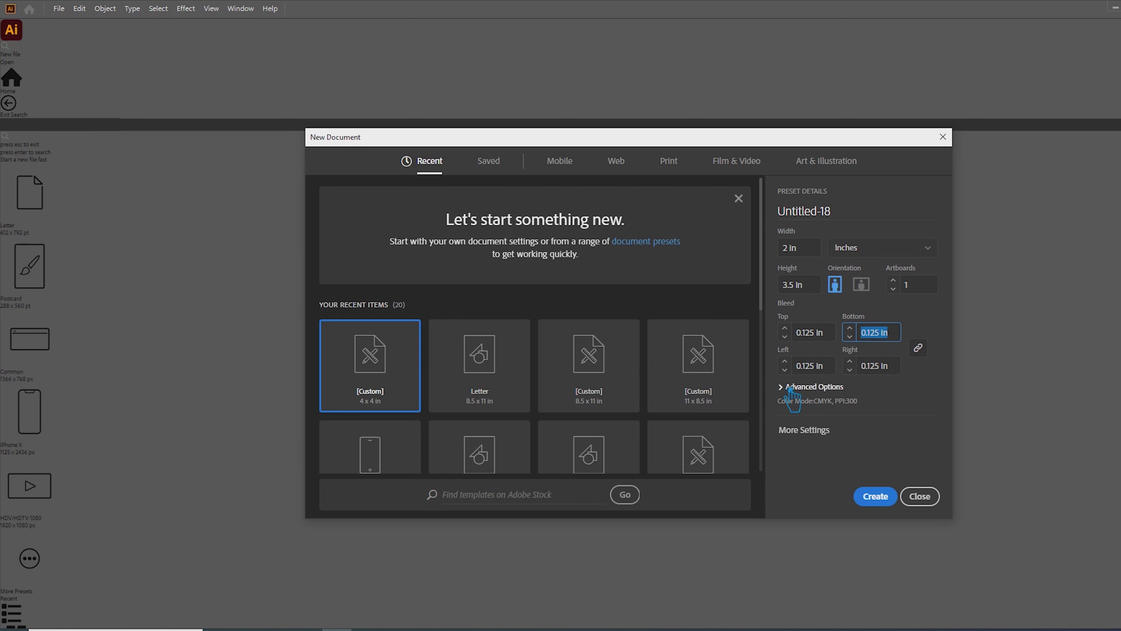
Name the document 'Business Card' and create it.
{"action": "left_click", "coordinate": [790, 387]}
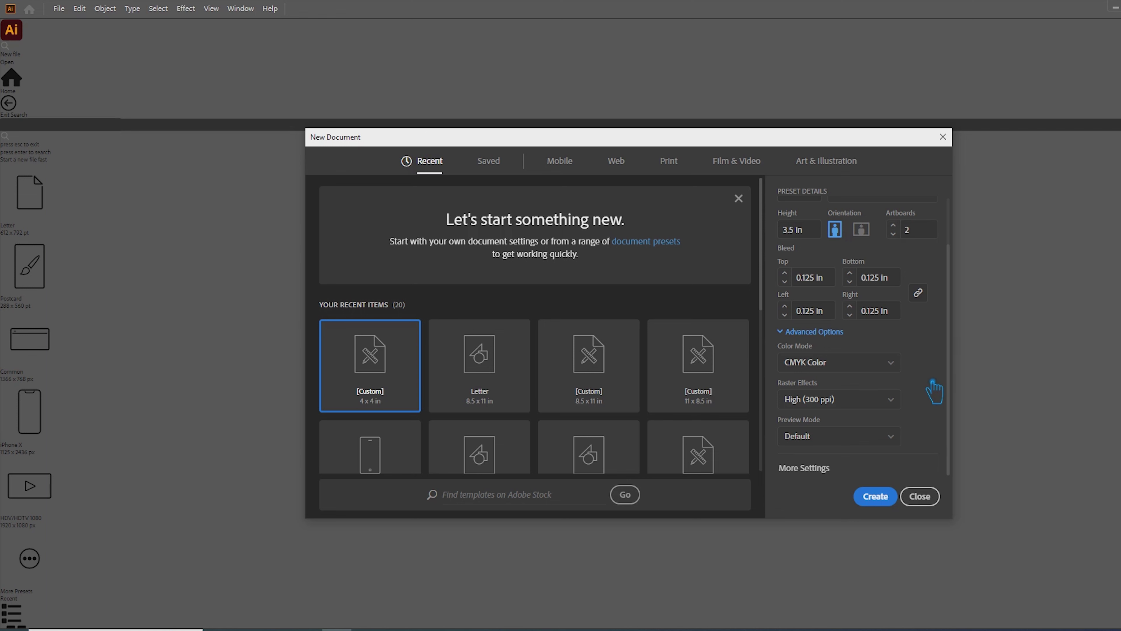
{"action": "scroll", "coordinate": [928, 382], "scroll_direction": "up", "scroll_amount": 2}
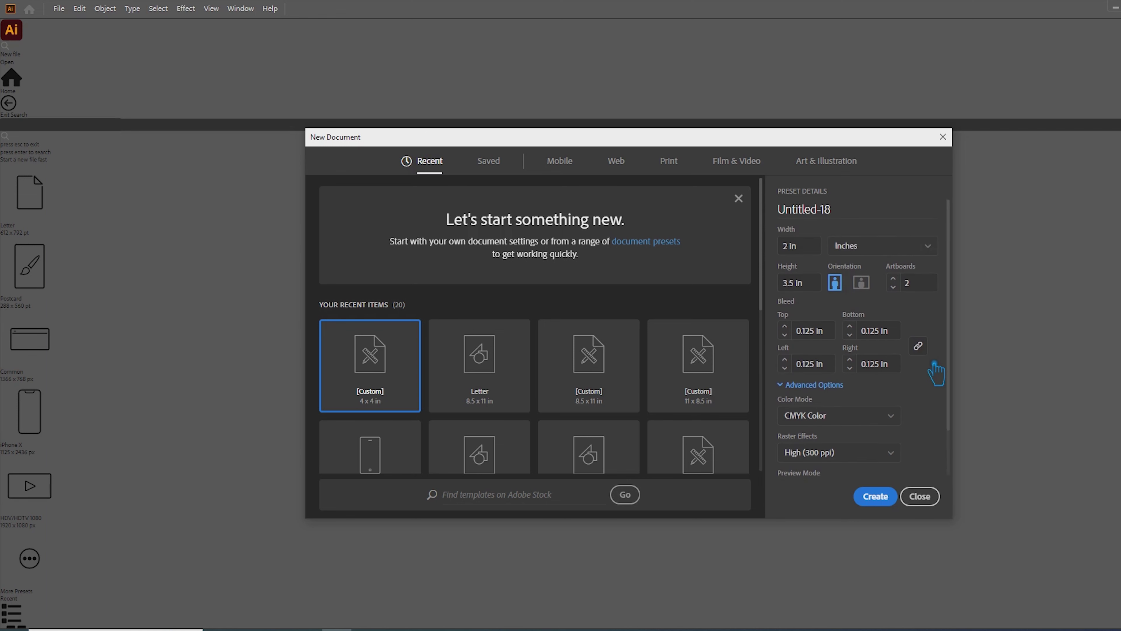
{"action": "left_click", "coordinate": [865, 212]}
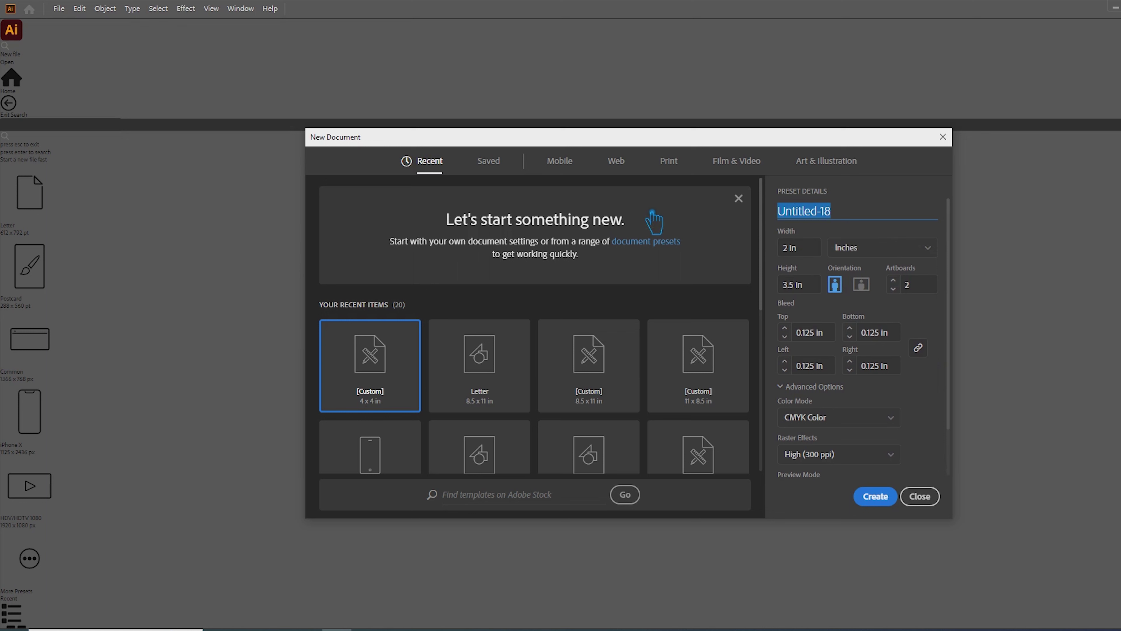
{"action": "type", "text": "Business Card"}
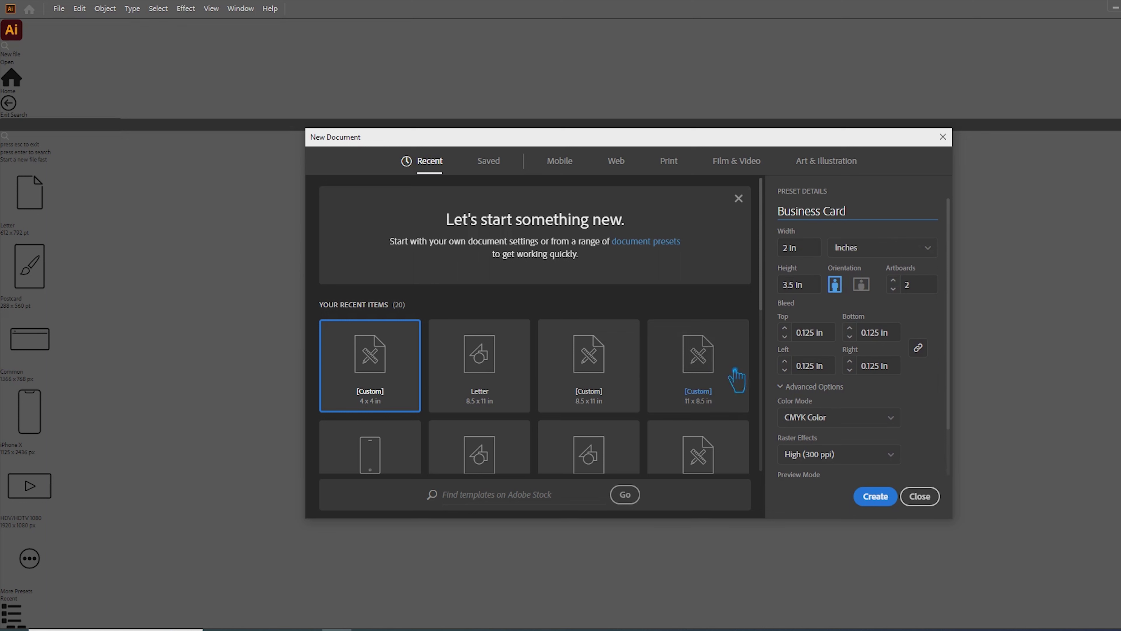
{"action": "left_click", "coordinate": [877, 497]}
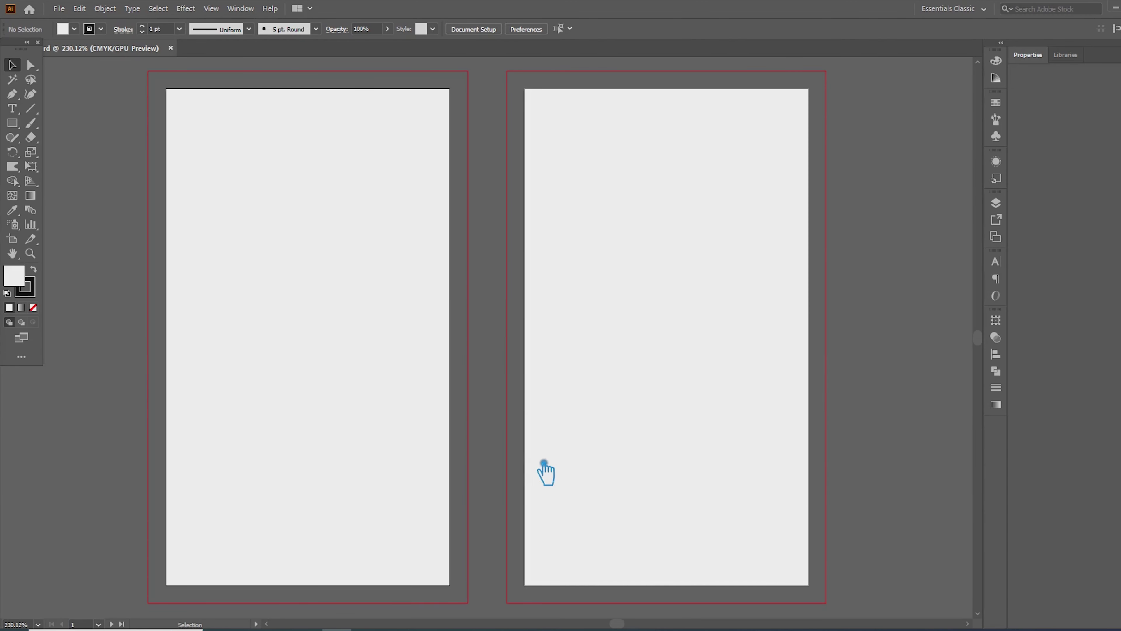
Create a 0.125 × 0.125 in black square with no stroke.
{"action": "left_click", "coordinate": [14, 123]}
{"action": "left_click", "coordinate": [27, 289]}
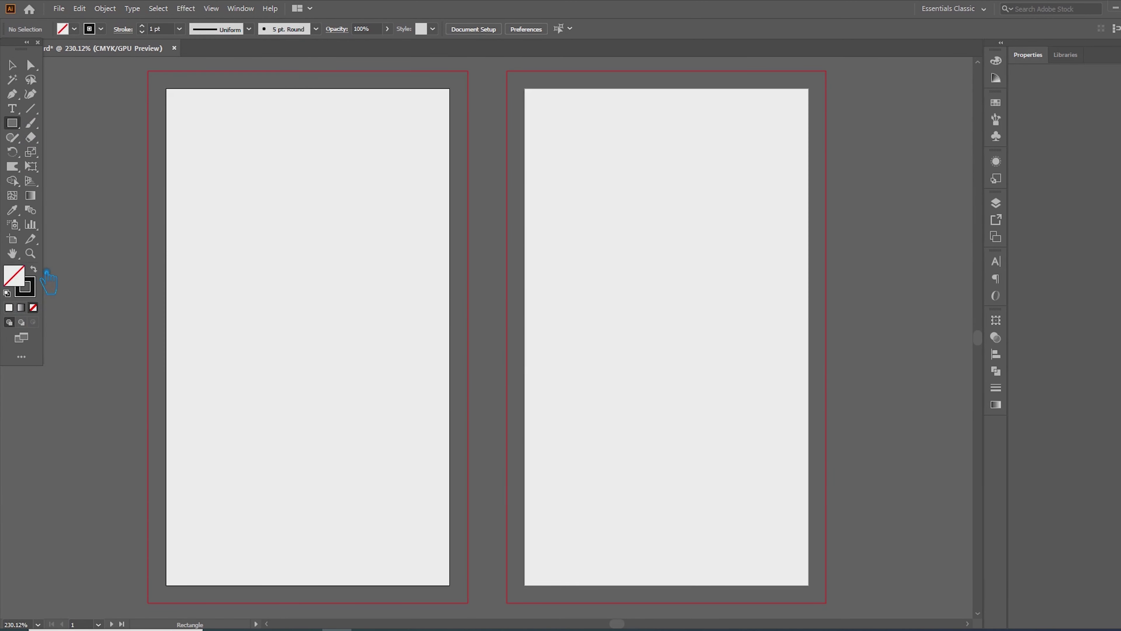
{"action": "left_click", "coordinate": [199, 276]}
{"action": "type", "text": ".125"}
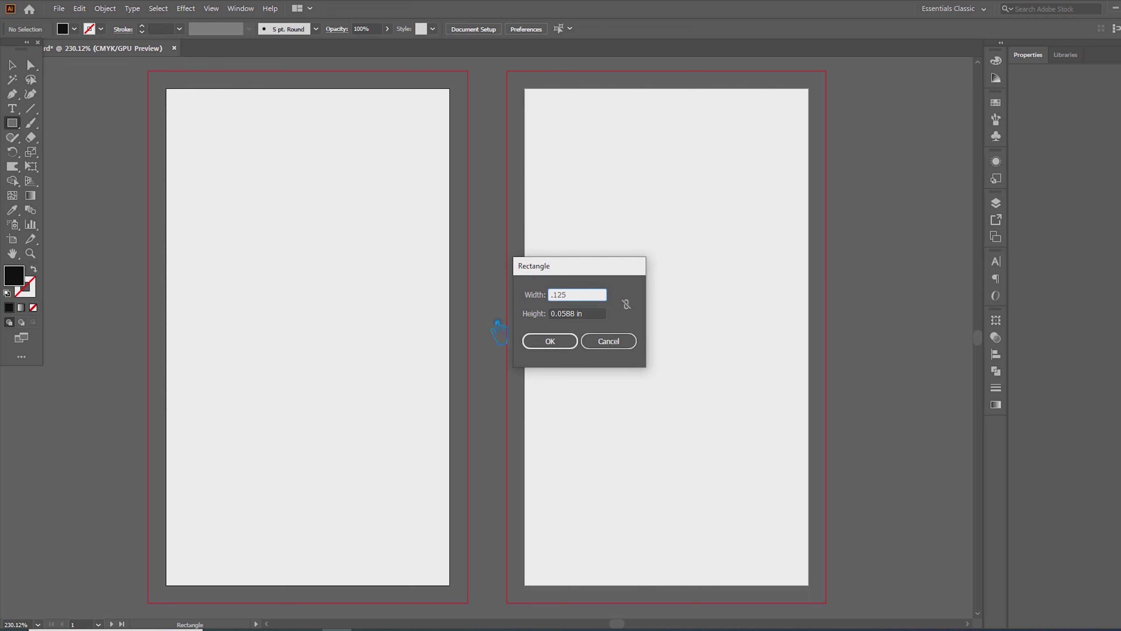
{"action": "key", "text": "Tab"}
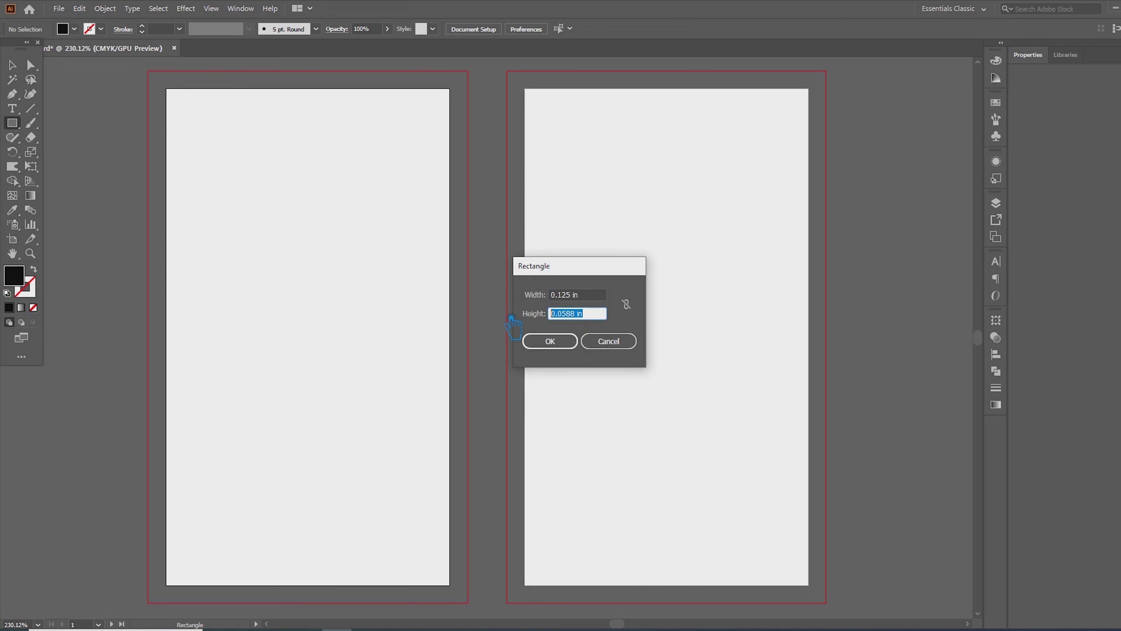
{"action": "type", "text": "0.125"}
{"action": "left_click", "coordinate": [550, 341]}
Snap the square onto the left artboard's top-left corner and zoom in on it.
{"action": "left_click", "coordinate": [12, 65]}
{"action": "left_click", "coordinate": [145, 125]}
{"action": "left_click_drag", "start_coordinate": [178, 226], "coordinate": [342, 371]}
{"action": "left_click_drag", "start_coordinate": [367, 429], "coordinate": [353, 251]}
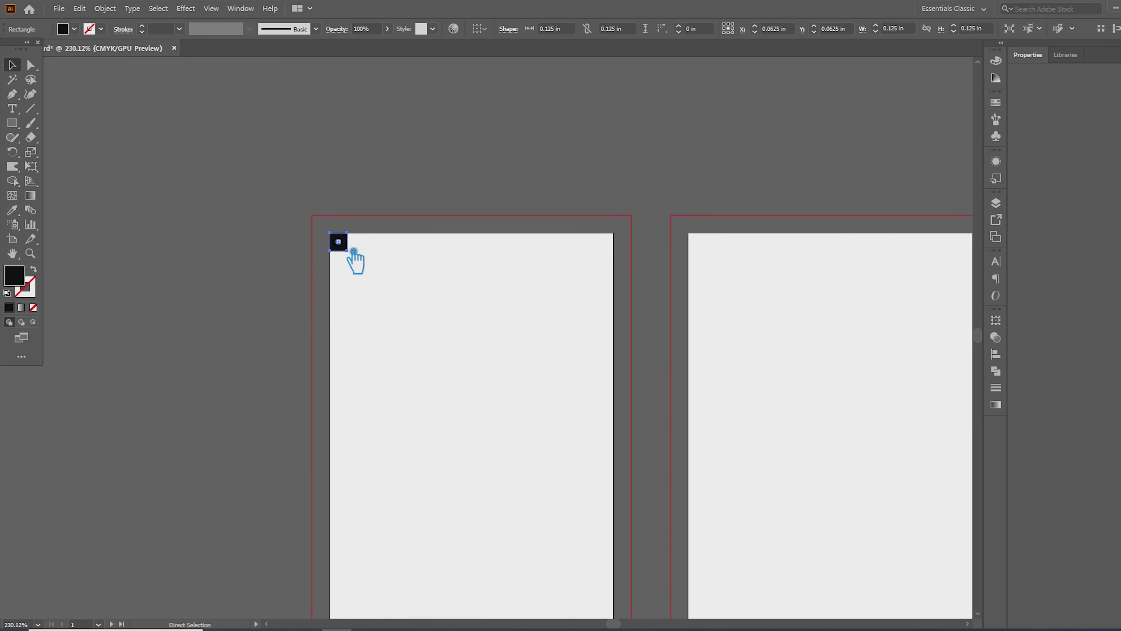
{"action": "key", "text": "ctrl+equal"}
{"action": "key", "text": "ctrl+equal"}
{"action": "key", "text": "ctrl+equal"}
{"action": "key", "text": "ctrl+equal"}
{"action": "key", "text": "ctrl+equal"}
{"action": "key", "text": "ctrl+equal"}
Show rulers and add guides along the square's bottom and right edges.
{"action": "left_click", "coordinate": [306, 101]}
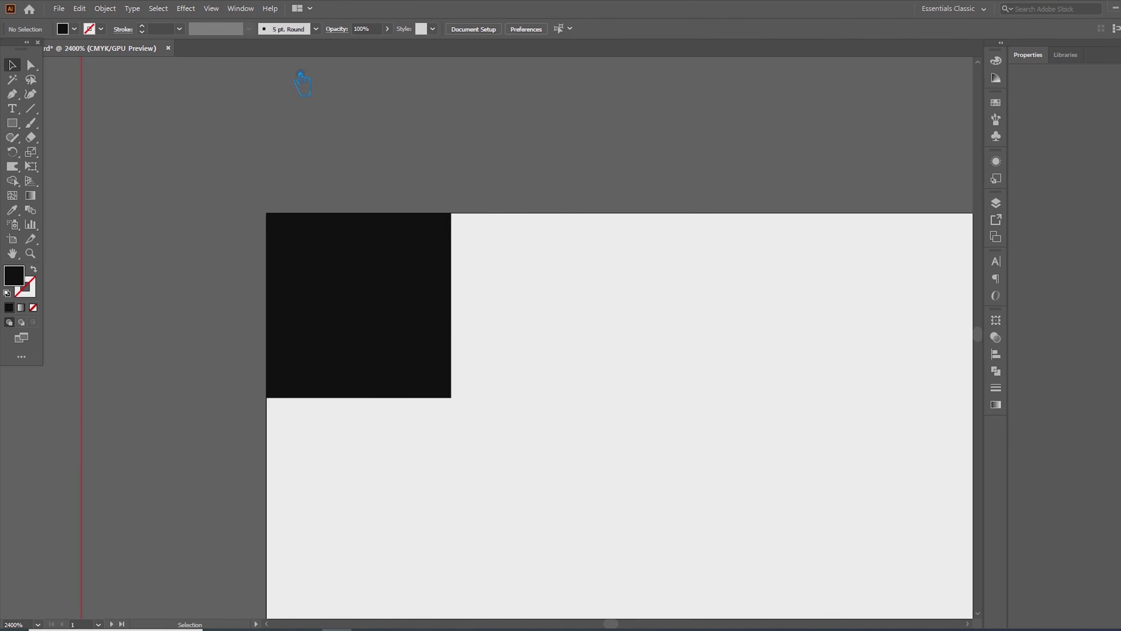
{"action": "key", "text": "ctrl+r"}
{"action": "left_click_drag", "start_coordinate": [344, 114], "coordinate": [374, 400]}
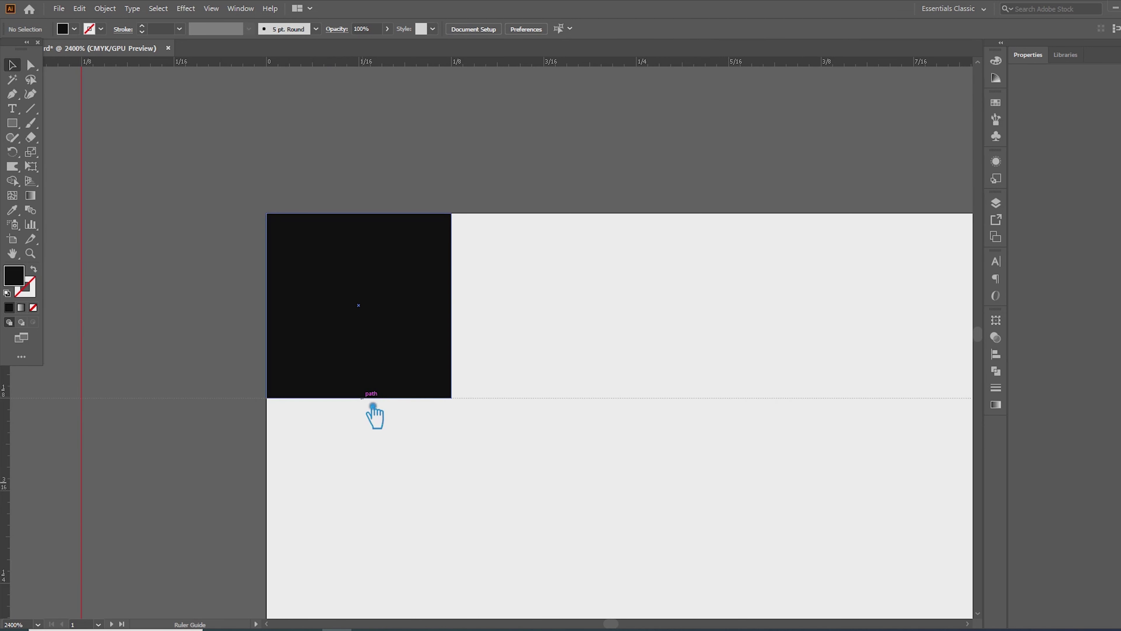
{"action": "left_click_drag", "start_coordinate": [215, 373], "coordinate": [451, 347]}
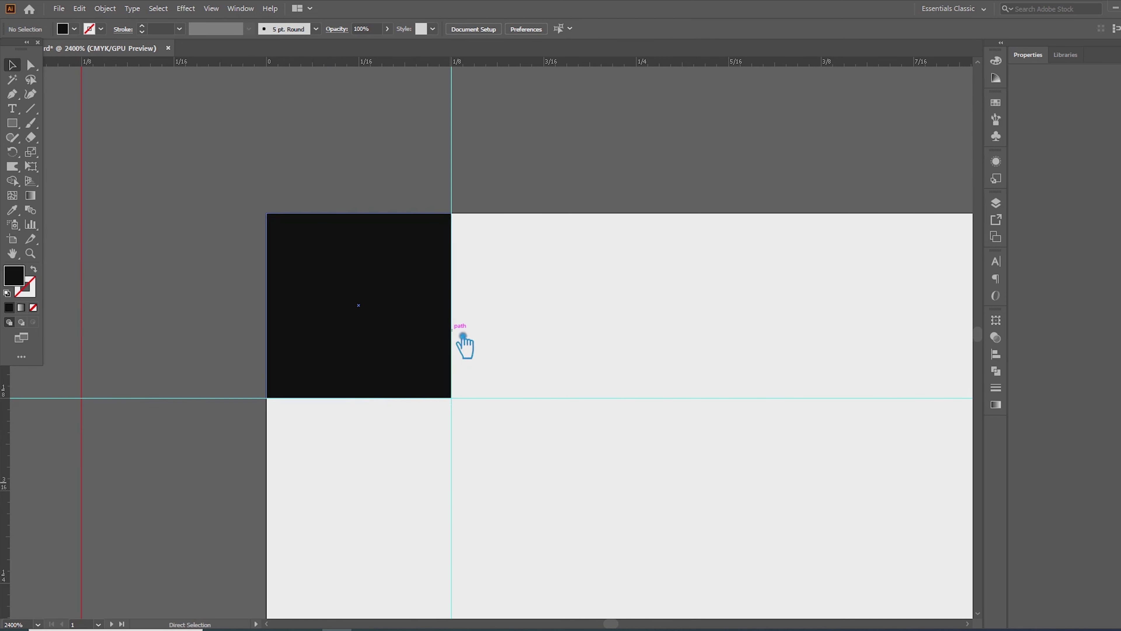
Move the square into the left artboard's bottom-right corner.
{"action": "key", "text": "ctrl+minus"}
{"action": "key", "text": "ctrl+minus"}
{"action": "key", "text": "ctrl+minus"}
{"action": "scroll", "coordinate": [486, 309], "scroll_direction": "down", "scroll_amount": 5}
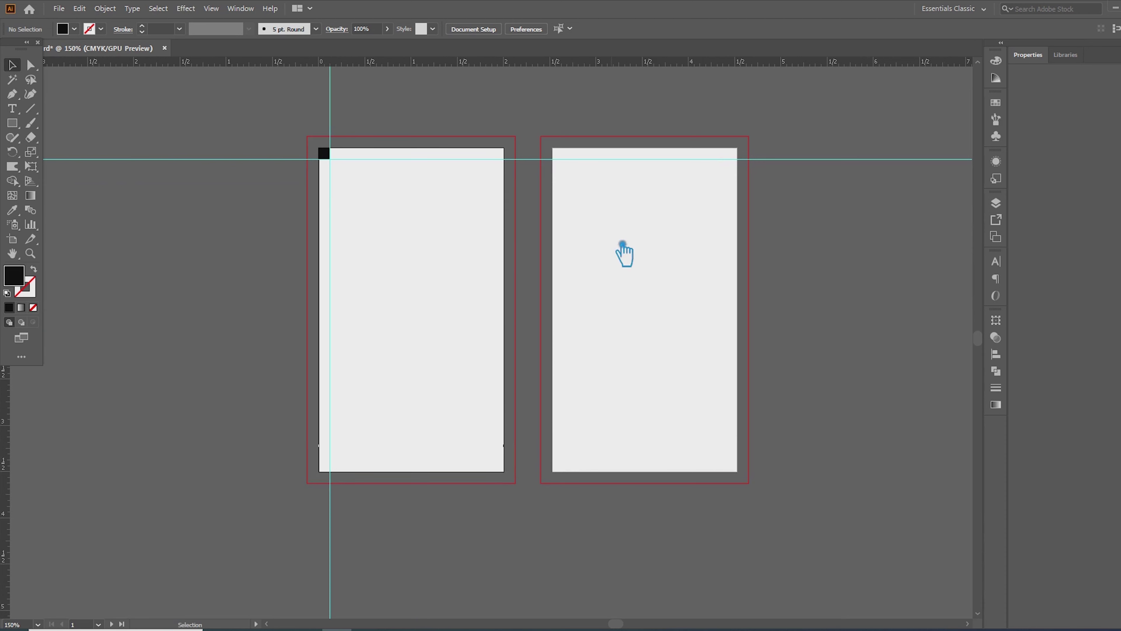
{"action": "mouse_move", "coordinate": [334, 163]}
{"action": "left_mouse_down"}
{"action": "mouse_move", "coordinate": [531, 452]}
{"action": "mouse_move", "coordinate": [509, 474]}
{"action": "left_mouse_up"}
{"action": "scroll", "coordinate": [512, 482], "scroll_direction": "up", "scroll_amount": 3, "text": "alt"}
{"action": "scroll", "coordinate": [485, 442], "scroll_direction": "up", "scroll_amount": 3, "text": "alt"}
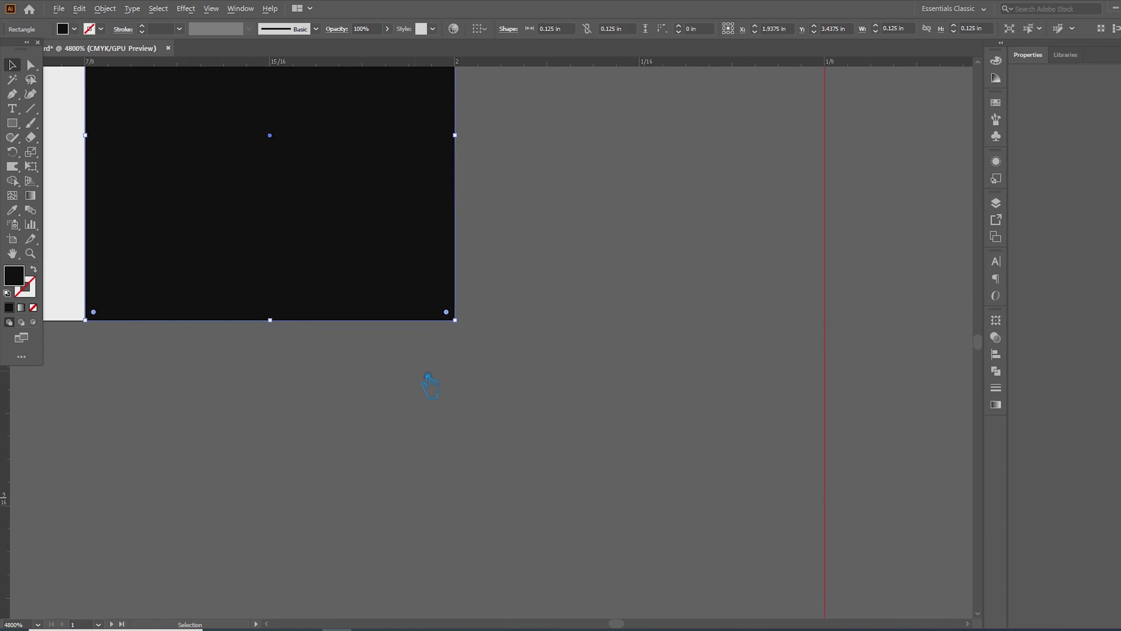
{"action": "scroll", "coordinate": [485, 397], "scroll_direction": "up", "scroll_amount": 2, "text": "alt"}
{"action": "key", "text": "ctrl+z"}
{"action": "left_click_drag", "start_coordinate": [314, 235], "coordinate": [388, 315]}
{"action": "left_click", "coordinate": [343, 115]}
Add guides along the square's top and left edges, then carry it to the right artboard.
{"action": "left_click_drag", "start_coordinate": [324, 73], "coordinate": [309, 158]}
{"action": "mouse_move", "coordinate": [7, 413]}
{"action": "left_mouse_down"}
{"action": "mouse_move", "coordinate": [272, 309]}
{"action": "mouse_move", "coordinate": [263, 317]}
{"action": "left_mouse_up"}
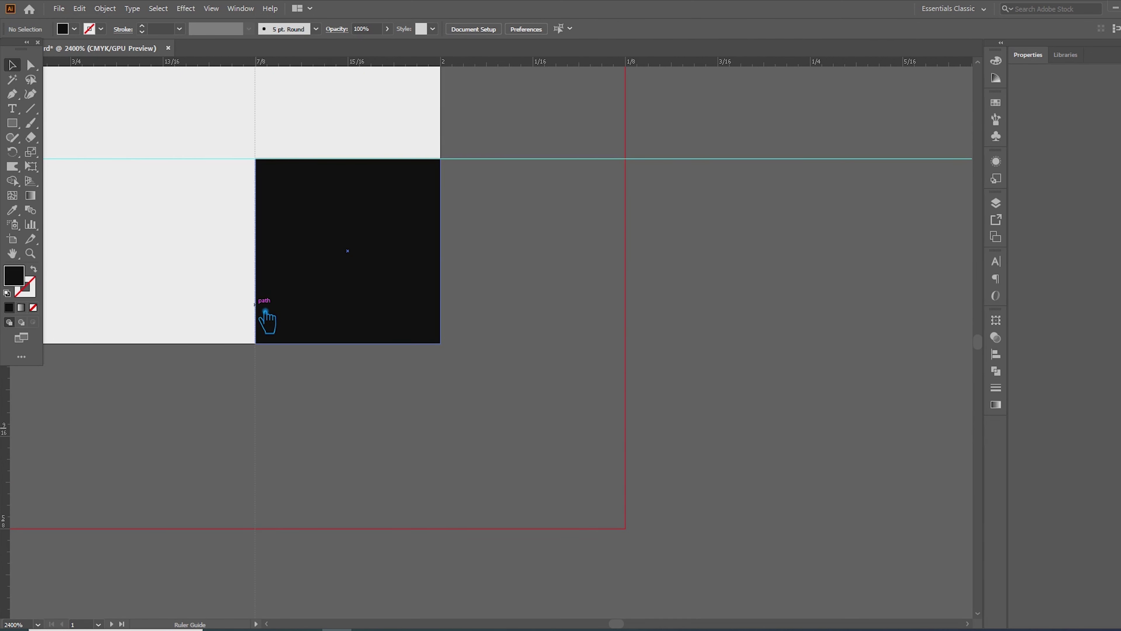
{"action": "scroll", "coordinate": [501, 334], "scroll_direction": "down", "scroll_amount": 1}
{"action": "scroll", "coordinate": [500, 333], "scroll_direction": "down", "scroll_amount": 7}
{"action": "scroll", "coordinate": [503, 329], "scroll_direction": "down", "scroll_amount": 2}
{"action": "scroll", "coordinate": [501, 317], "scroll_direction": "up", "scroll_amount": 2}
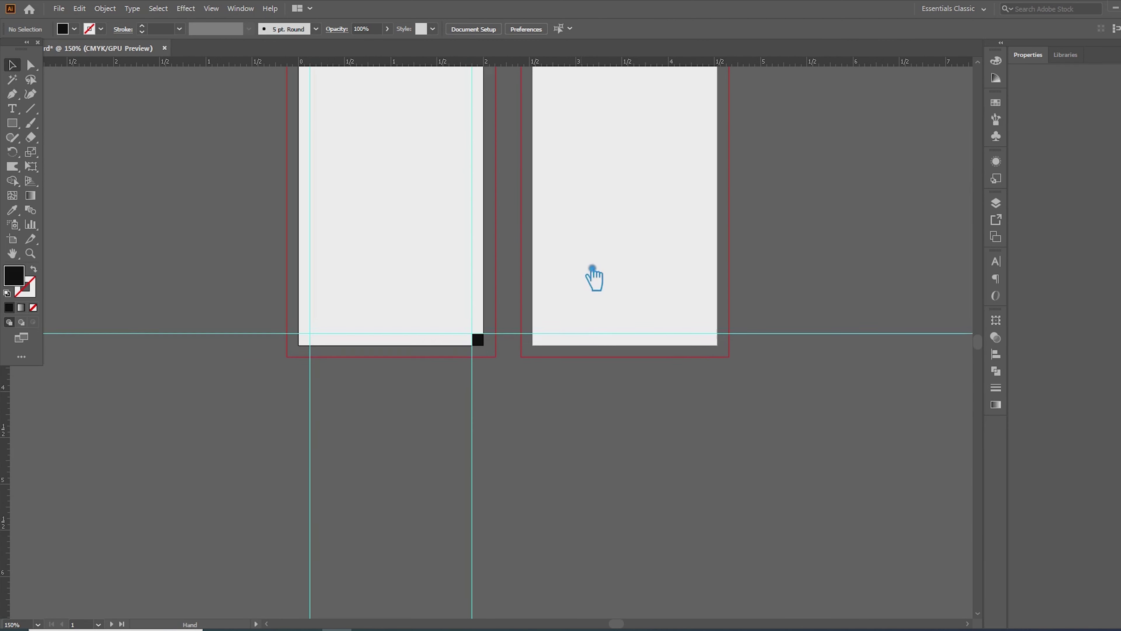
{"action": "left_click_drag", "start_coordinate": [593, 275], "coordinate": [545, 378]}
{"action": "left_click_drag", "start_coordinate": [442, 467], "coordinate": [675, 465]}
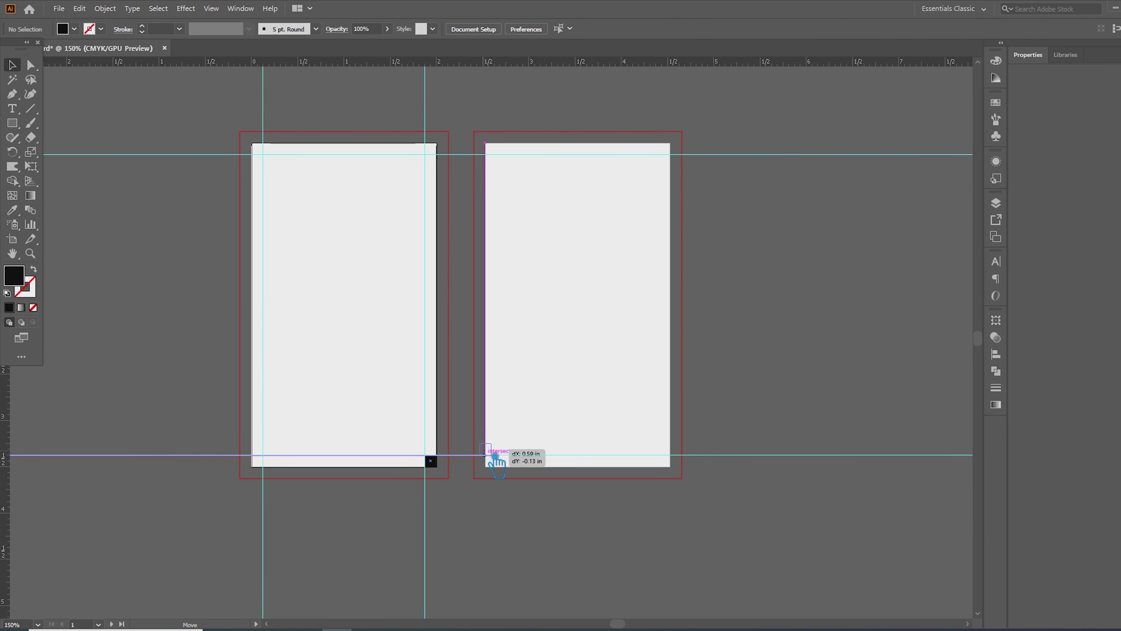
Place the square at the artboard's right edge and add a vertical guide at its left side.
{"action": "left_click_drag", "start_coordinate": [674, 466], "coordinate": [675, 467]}
{"action": "scroll", "coordinate": [675, 468], "scroll_direction": "up", "scroll_amount": 8}
{"action": "left_click_drag", "start_coordinate": [336, 314], "coordinate": [388, 313]}
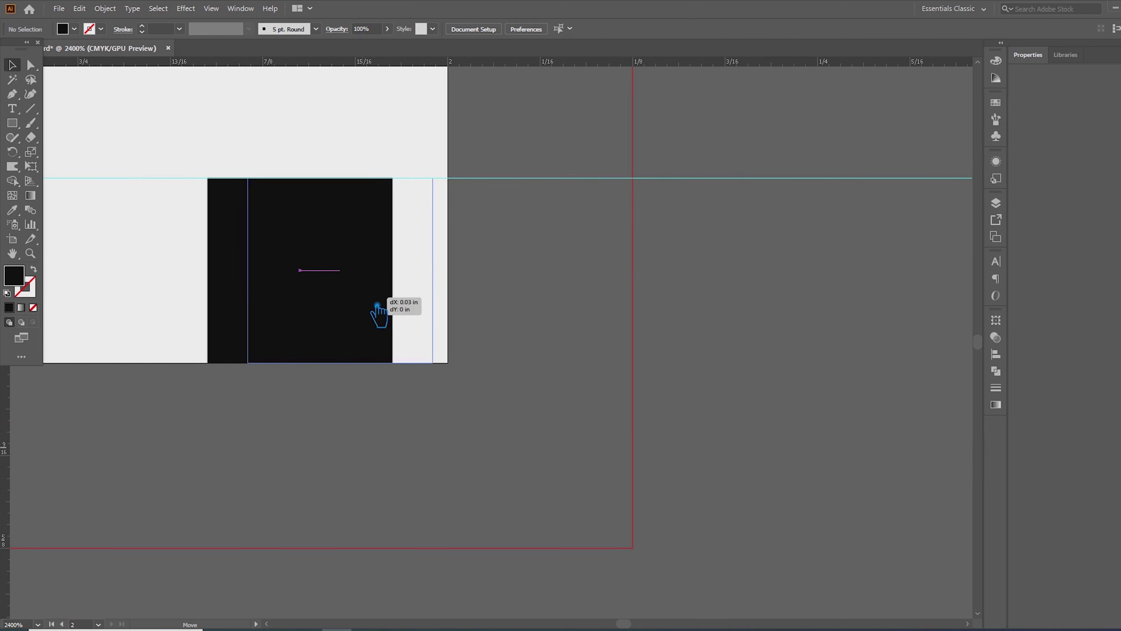
{"action": "scroll", "coordinate": [389, 313], "scroll_direction": "down", "scroll_amount": 6}
{"action": "scroll", "coordinate": [406, 300], "scroll_direction": "up", "scroll_amount": 5}
{"action": "left_click", "coordinate": [13, 424]}
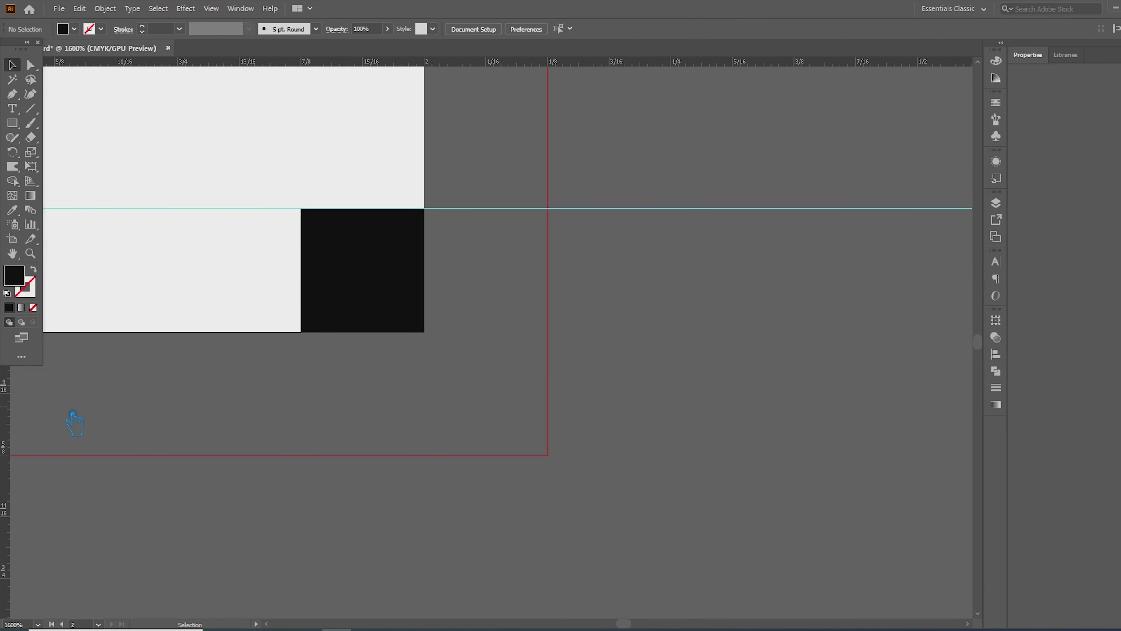
{"action": "left_click_drag", "start_coordinate": [295, 326], "coordinate": [301, 327]}
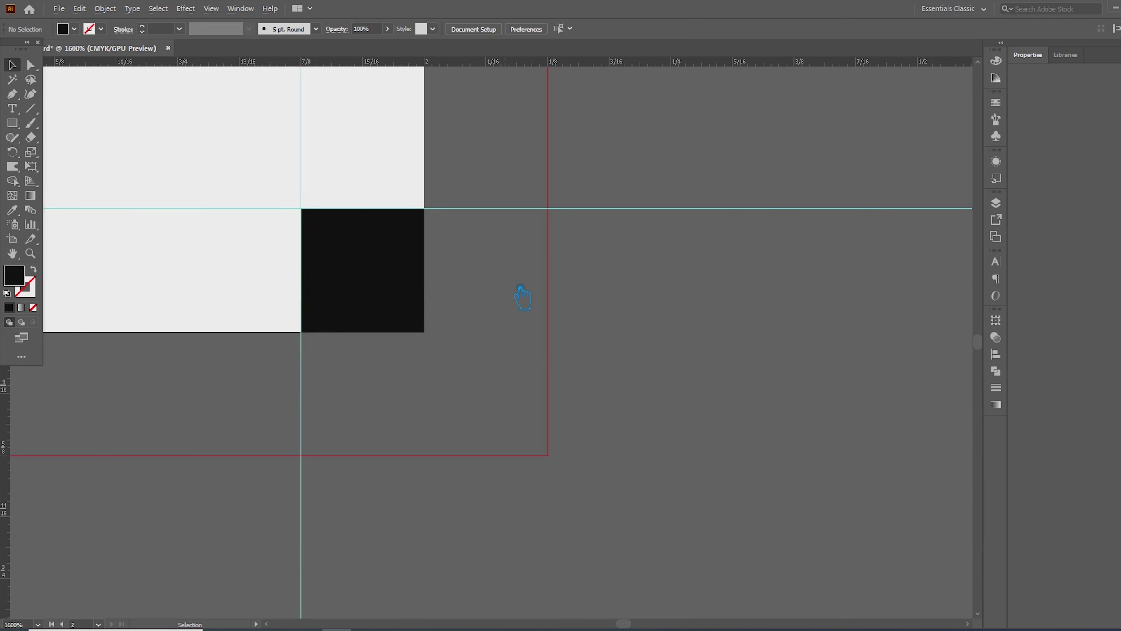
{"action": "scroll", "coordinate": [513, 292], "scroll_direction": "down", "scroll_amount": 6}
Move the square to the top-left corner, guide its right edge, then delete the square.
{"action": "left_click_drag", "start_coordinate": [520, 289], "coordinate": [450, 181]}
{"action": "scroll", "coordinate": [459, 186], "scroll_direction": "up", "scroll_amount": 10}
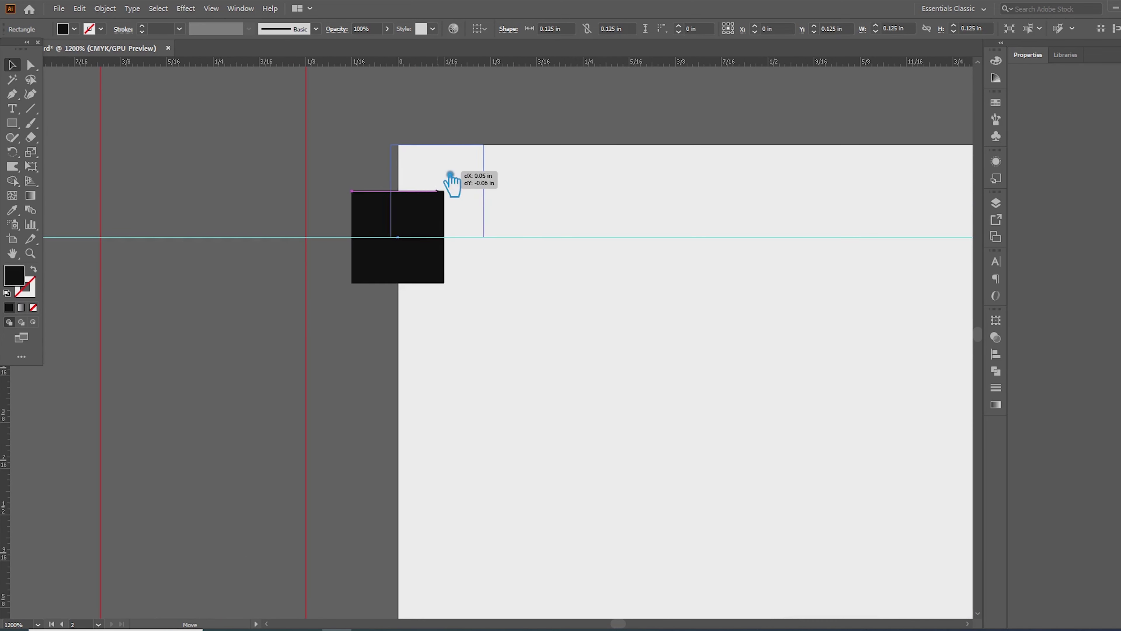
{"action": "left_click_drag", "start_coordinate": [448, 175], "coordinate": [454, 175]}
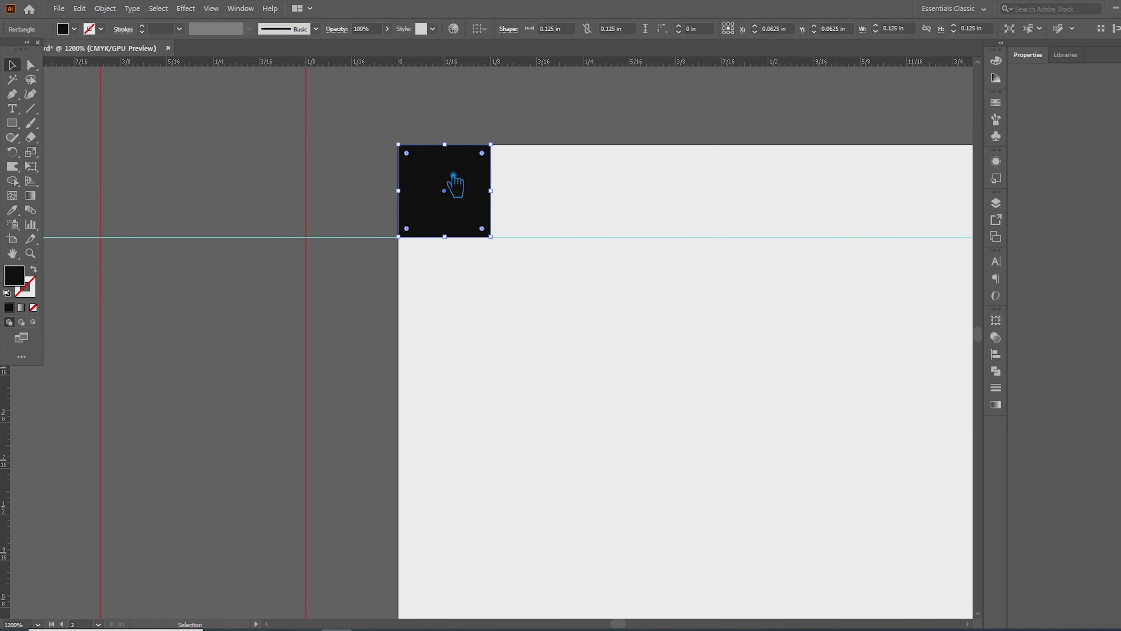
{"action": "left_click_drag", "start_coordinate": [16, 432], "coordinate": [491, 225]}
{"action": "key", "text": "Delete"}
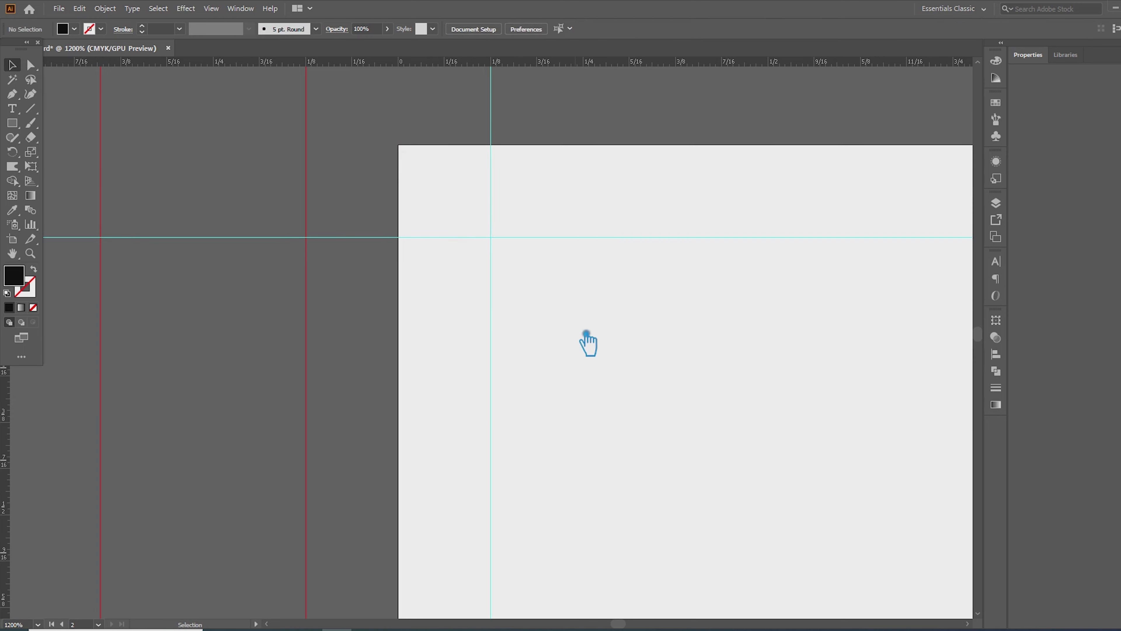
{"action": "scroll", "coordinate": [586, 340], "scroll_direction": "down", "scroll_amount": 3}
{"action": "scroll", "coordinate": [586, 340], "scroll_direction": "down", "scroll_amount": 2}
{"action": "scroll", "coordinate": [587, 344], "scroll_direction": "down", "scroll_amount": 2}
{"action": "left_click_drag", "start_coordinate": [611, 396], "coordinate": [588, 328]}
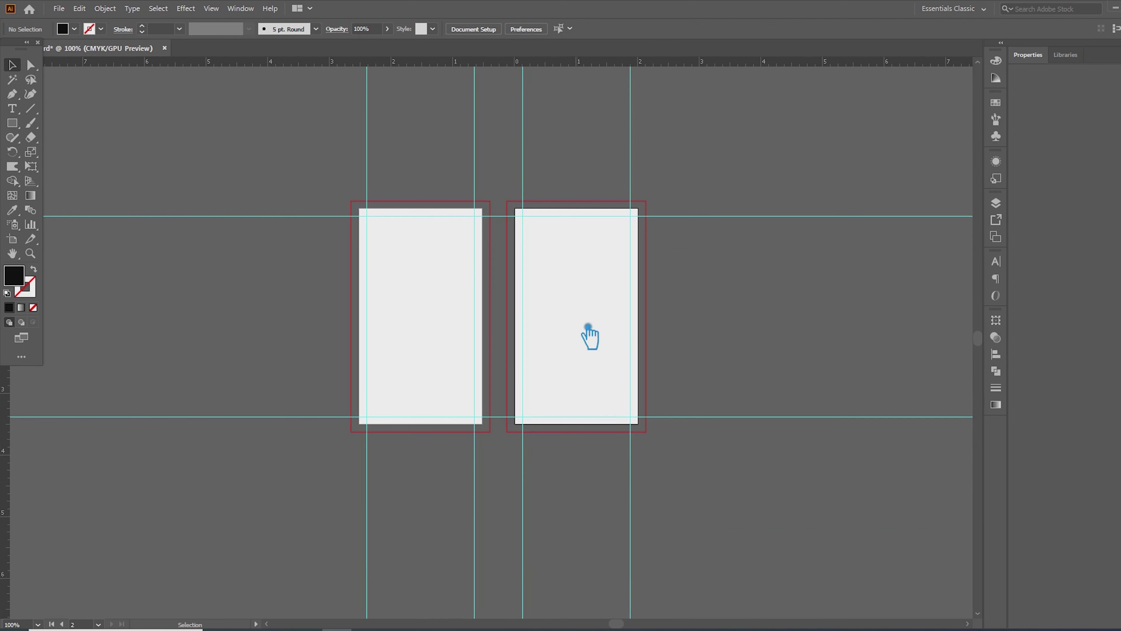
Draw a black rectangle over the left card's bleed and shrink a copy toward trim size.
{"action": "scroll", "coordinate": [550, 248], "scroll_direction": "up", "scroll_amount": 1}
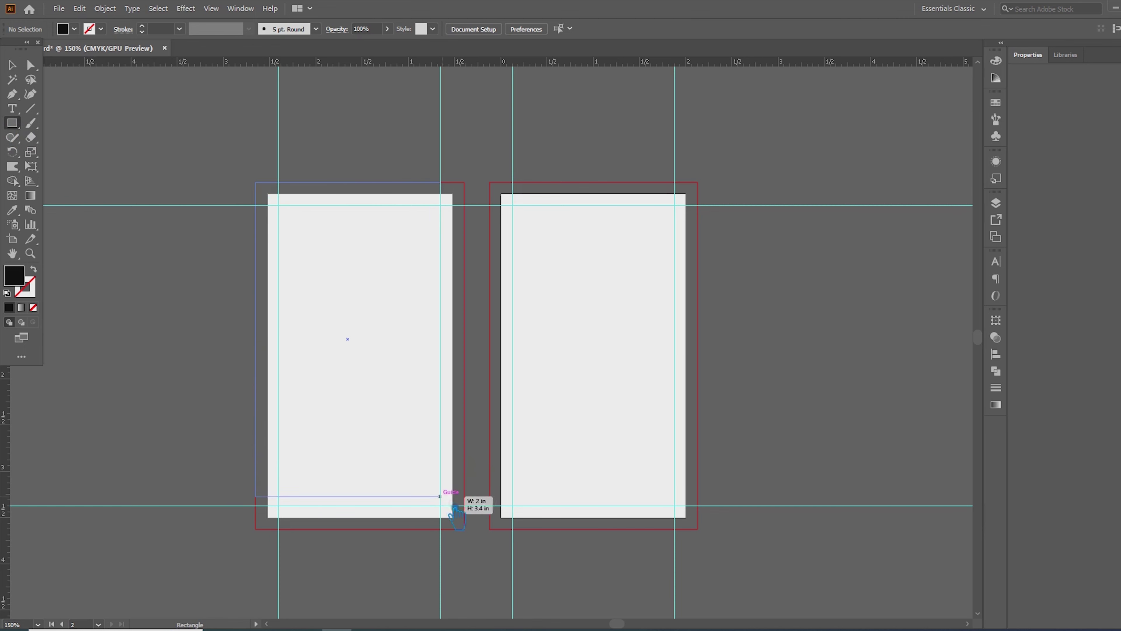
{"action": "left_click_drag", "start_coordinate": [264, 193], "coordinate": [475, 535]}
{"action": "left_click", "coordinate": [15, 62]}
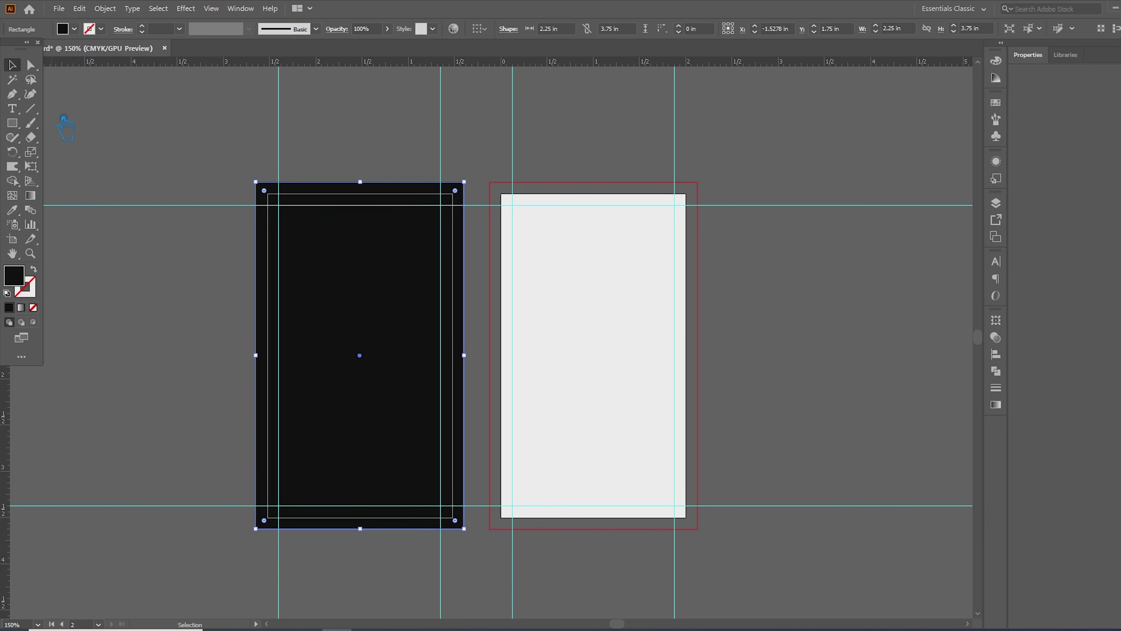
{"action": "left_click_drag", "start_coordinate": [463, 182], "coordinate": [465, 199]}
{"action": "scroll", "coordinate": [360, 217], "scroll_direction": "up", "scroll_amount": 1}
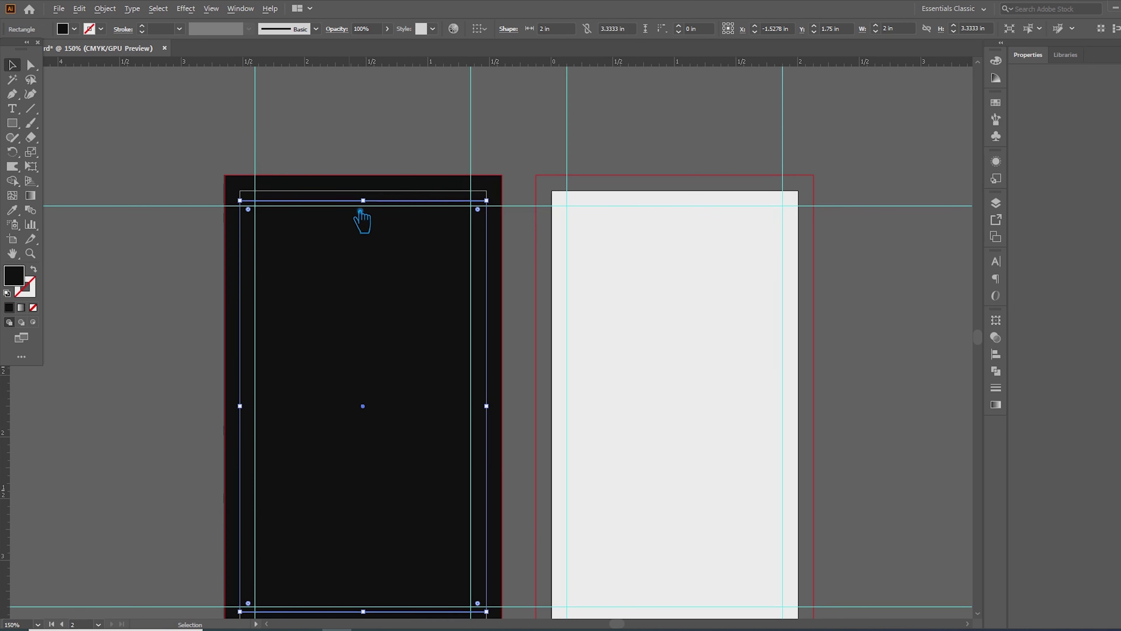
Fill the copy dark grey and fit it to the 2 × 3.5 in trim.
{"action": "double_click", "coordinate": [20, 278]}
{"action": "left_click", "coordinate": [673, 311]}
{"action": "left_click", "coordinate": [927, 188]}
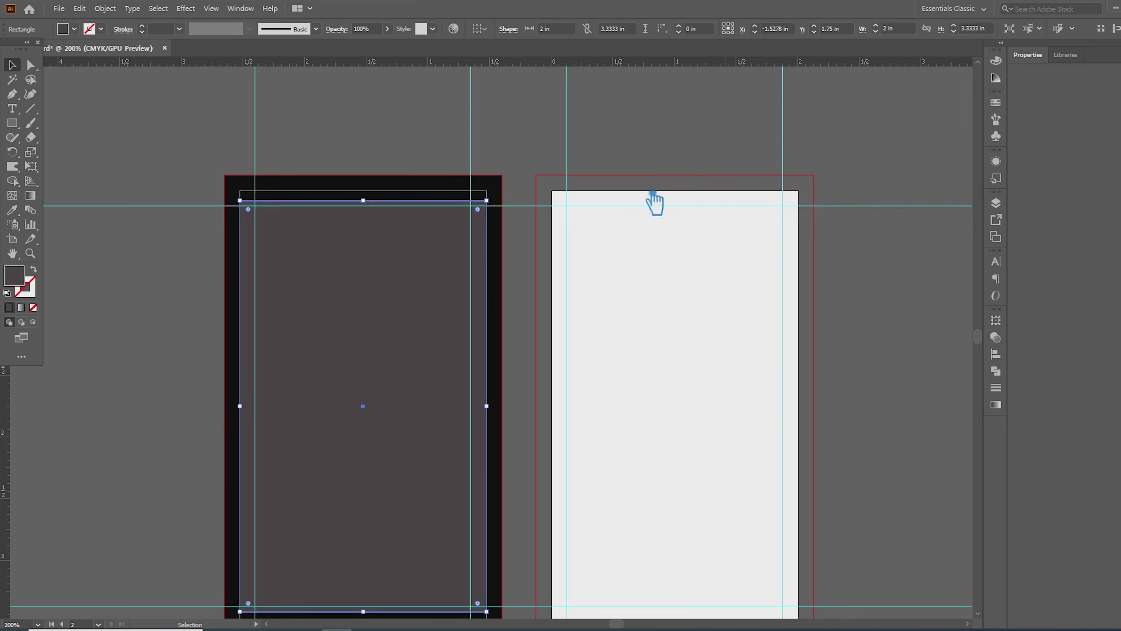
{"action": "left_click_drag", "start_coordinate": [371, 206], "coordinate": [365, 211]}
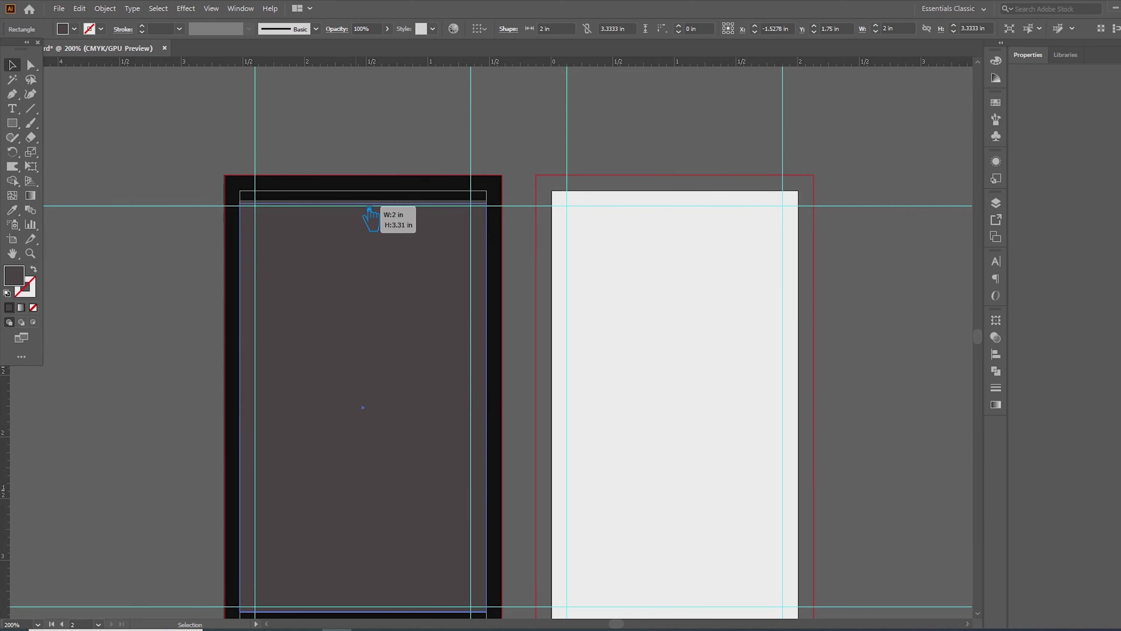
{"action": "left_click_drag", "start_coordinate": [375, 213], "coordinate": [374, 198]}
{"action": "scroll", "coordinate": [375, 207], "scroll_direction": "down", "scroll_amount": 2}
{"action": "scroll", "coordinate": [366, 309], "scroll_direction": "down", "scroll_amount": 3}
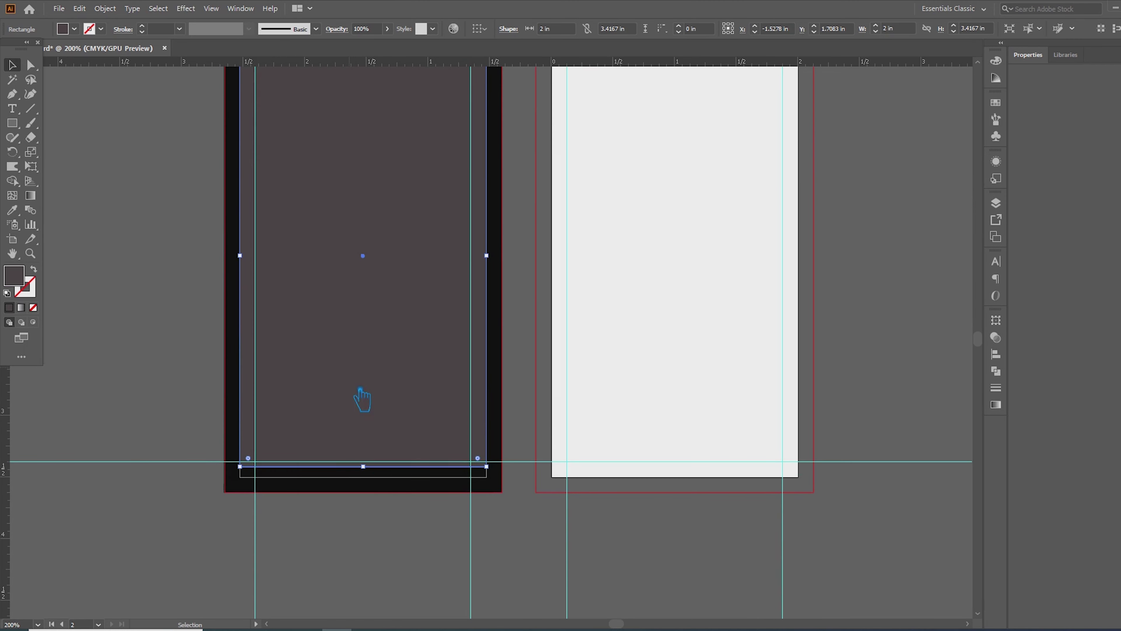
{"action": "left_click_drag", "start_coordinate": [372, 472], "coordinate": [372, 483]}
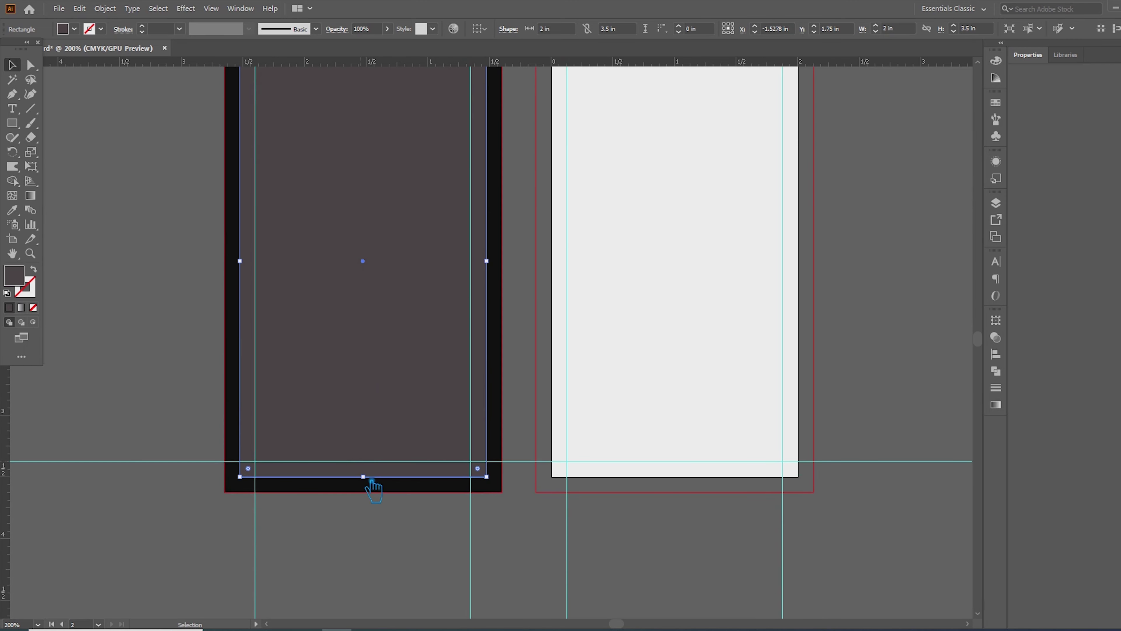
{"action": "scroll", "coordinate": [439, 426], "scroll_direction": "up", "scroll_amount": 1}
{"action": "scroll", "coordinate": [508, 530], "scroll_direction": "up", "scroll_amount": 2}
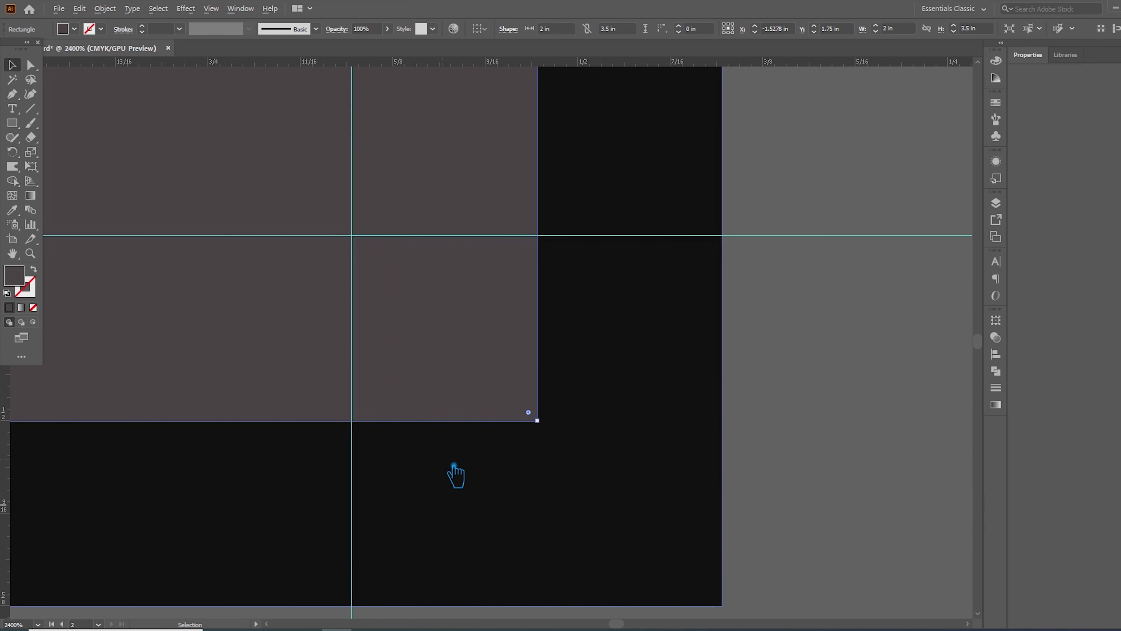
{"action": "scroll", "coordinate": [456, 470], "scroll_direction": "down", "scroll_amount": 2}
{"action": "left_click", "coordinate": [459, 452], "text": "shift"}
Divide the overlapping rectangles with Pathfinder and ungroup the pieces.
{"action": "left_click", "coordinate": [996, 372]}
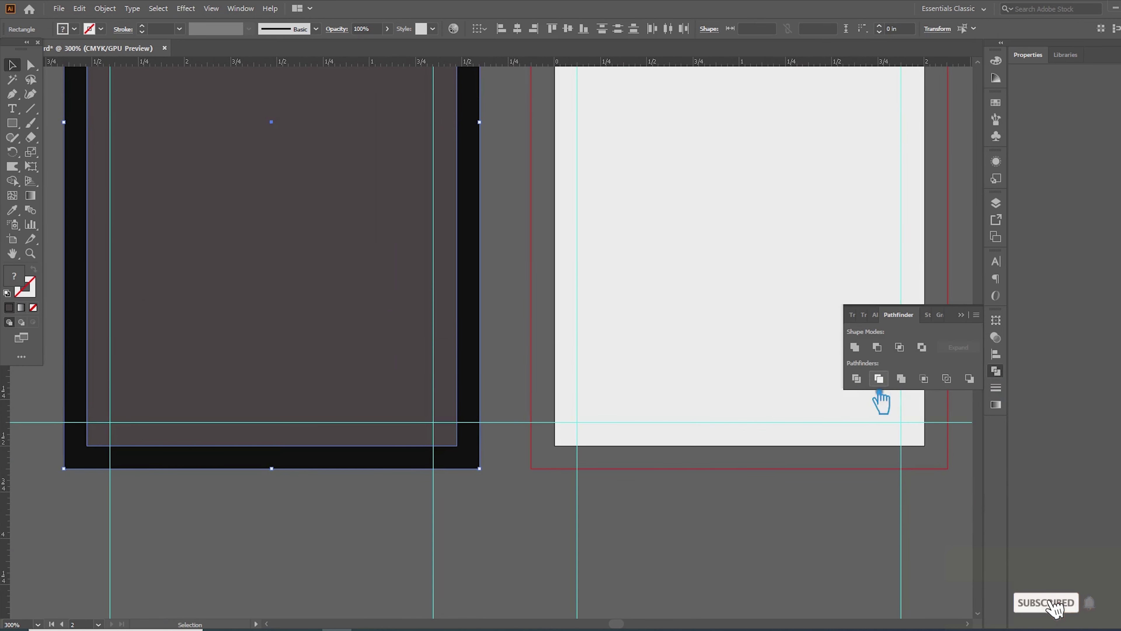
{"action": "left_click", "coordinate": [856, 379]}
{"action": "right_click", "coordinate": [424, 327]}
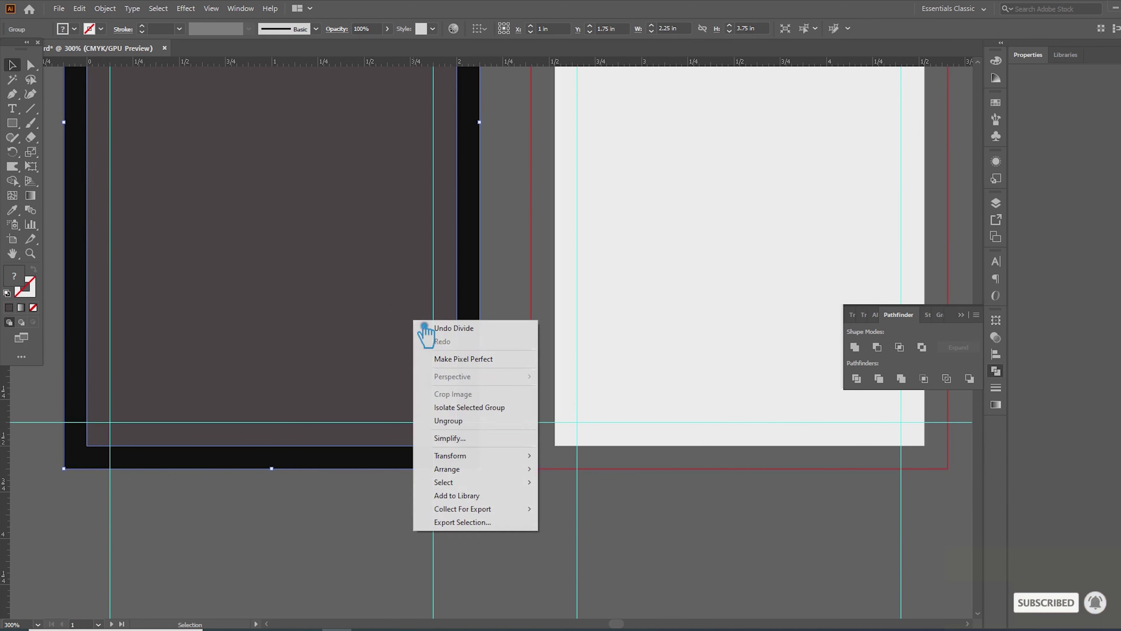
{"action": "left_click", "coordinate": [458, 419]}
{"action": "left_click", "coordinate": [363, 375]}
Fit the grey inner rectangle's edges to the 0.125 in safety guides.
{"action": "left_click_drag", "start_coordinate": [465, 449], "coordinate": [443, 448]}
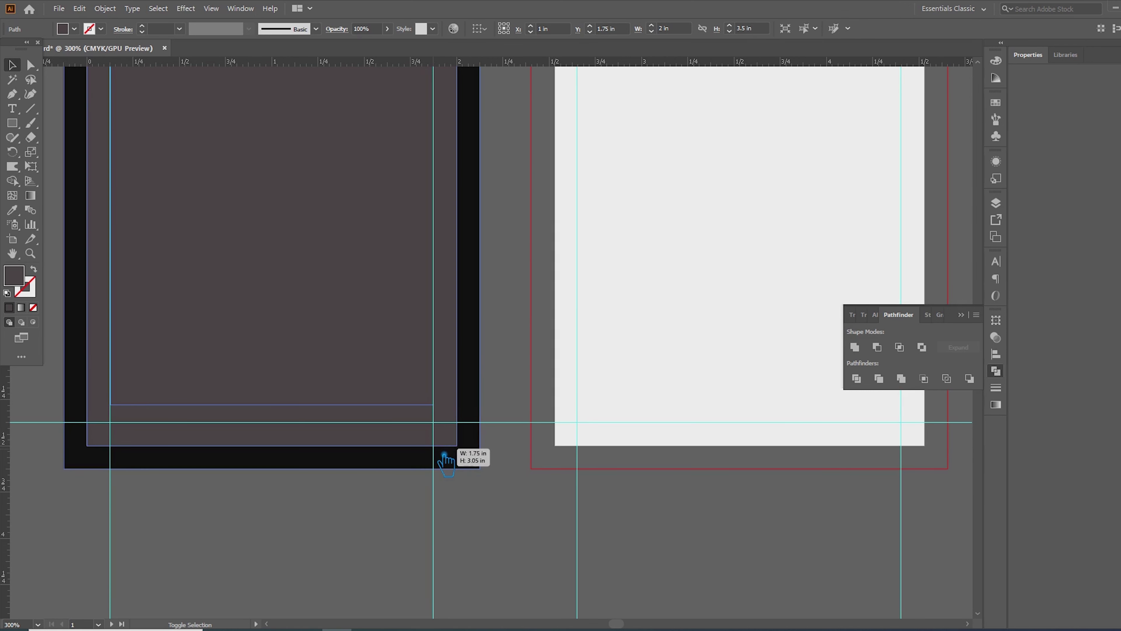
{"action": "left_click_drag", "start_coordinate": [443, 448], "coordinate": [441, 453]}
{"action": "left_click_drag", "start_coordinate": [280, 403], "coordinate": [283, 452]}
{"action": "scroll", "coordinate": [301, 419], "scroll_direction": "up", "scroll_amount": 3}
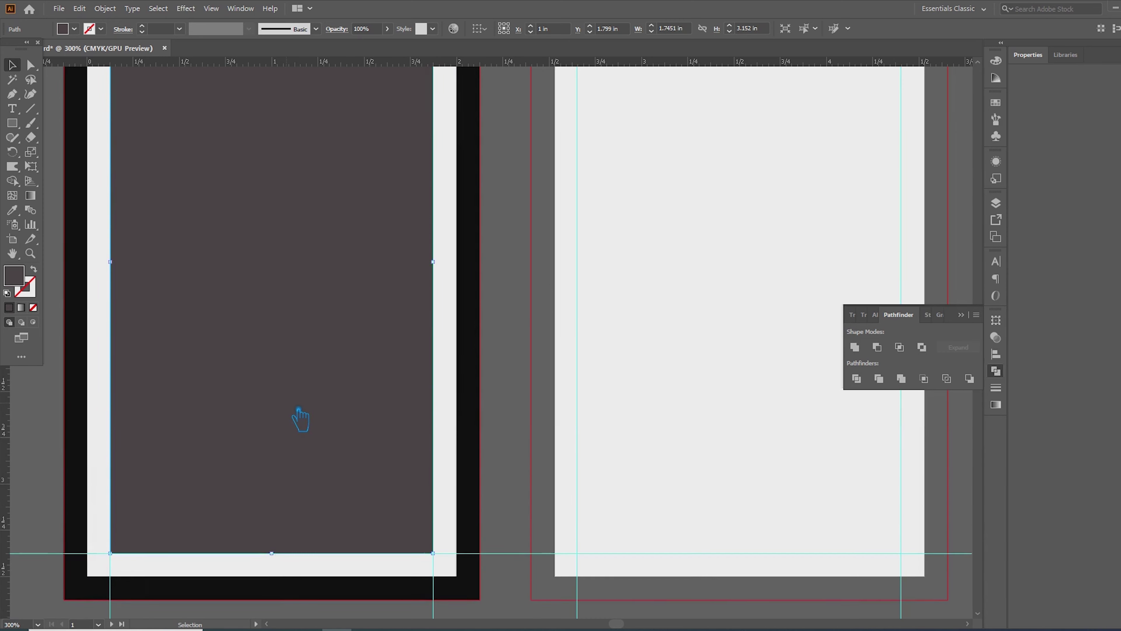
{"action": "scroll", "coordinate": [306, 404], "scroll_direction": "up", "scroll_amount": 5}
{"action": "left_click_drag", "start_coordinate": [278, 176], "coordinate": [278, 155]}
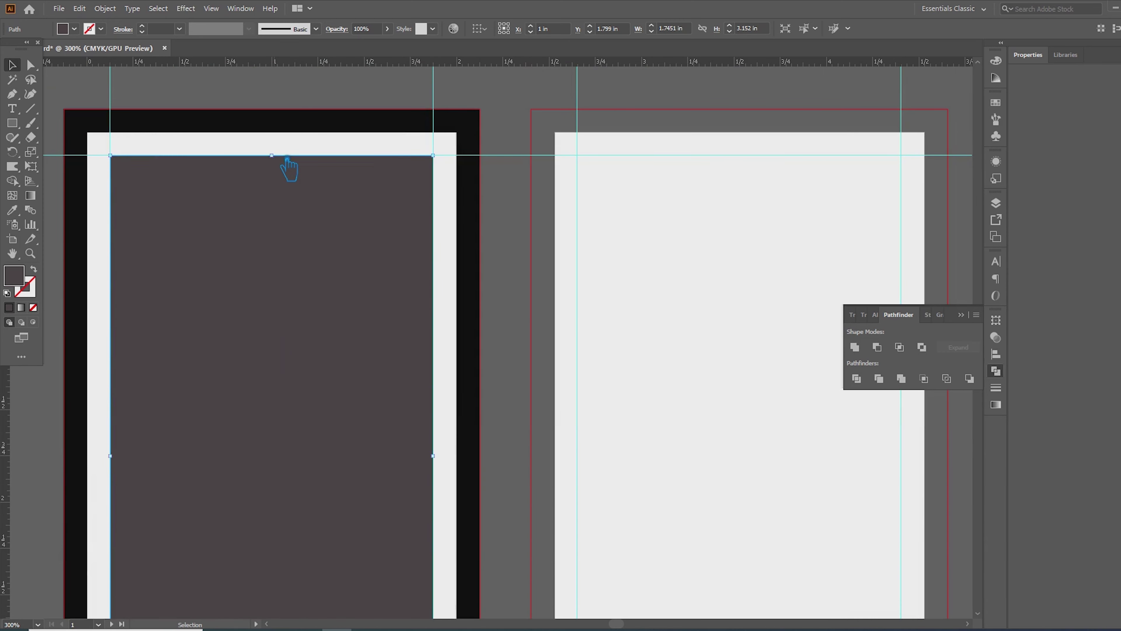
{"action": "scroll", "coordinate": [278, 185], "scroll_direction": "down", "scroll_amount": 5}
{"action": "left_click", "coordinate": [729, 251]}
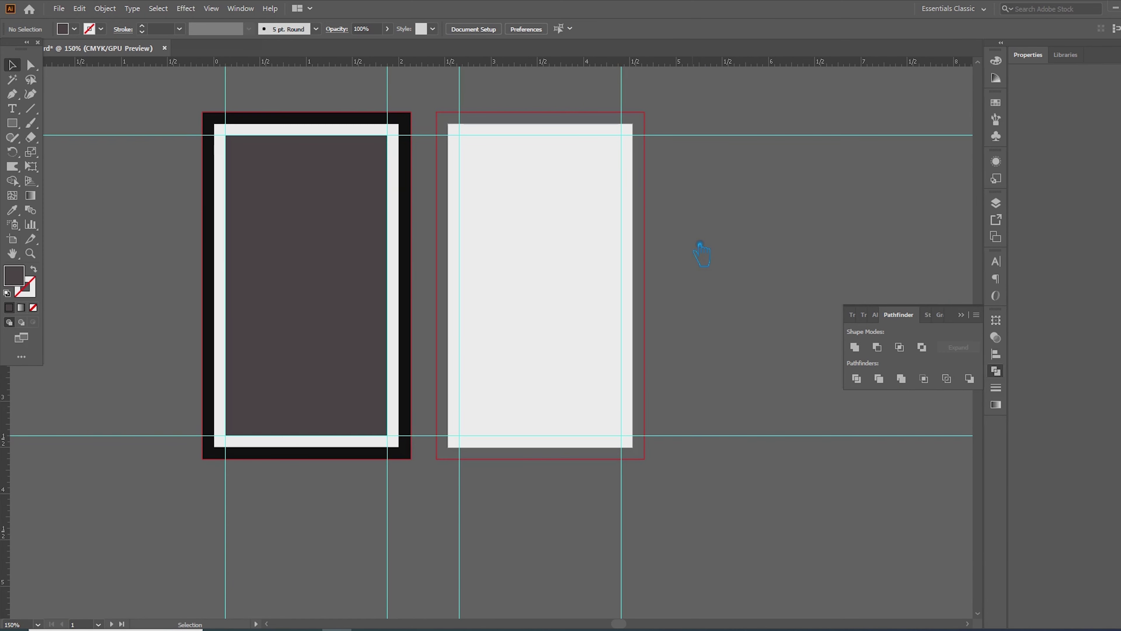
{"action": "left_click", "coordinate": [409, 445]}
Fill both cards' bleed frames with red.
{"action": "left_click_drag", "start_coordinate": [270, 385], "coordinate": [503, 354]}
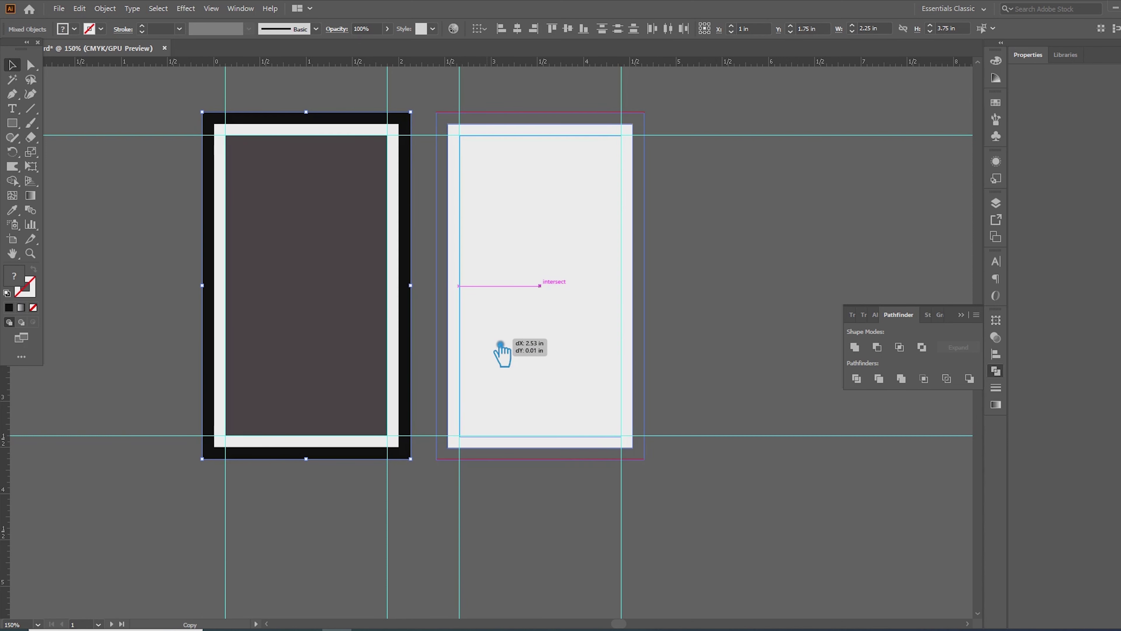
{"action": "left_click", "coordinate": [749, 349]}
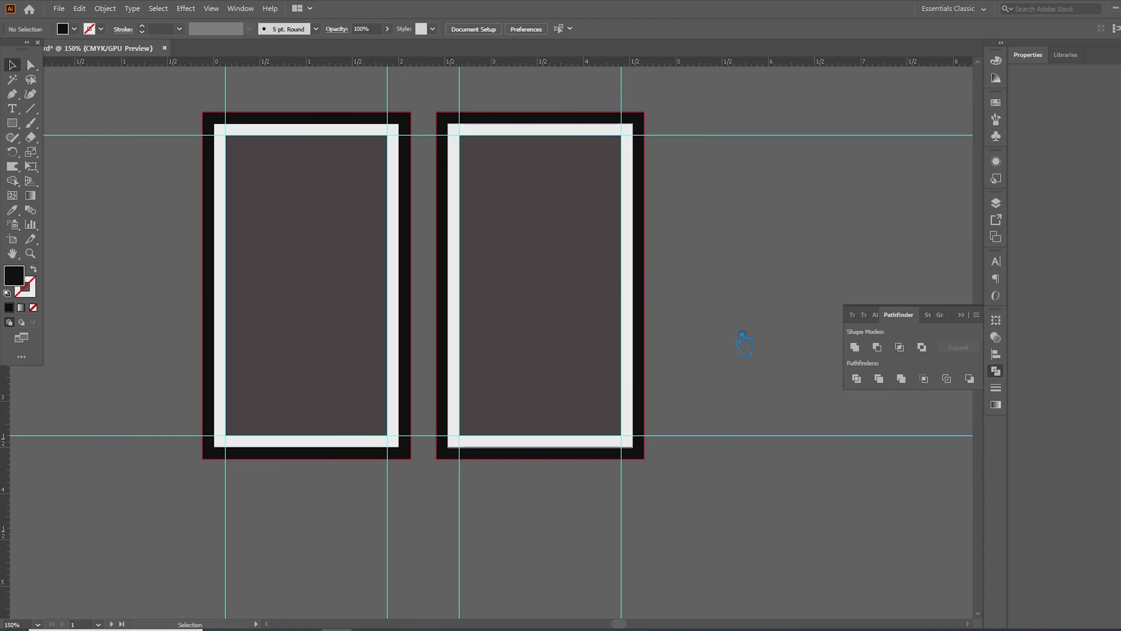
{"action": "left_click_drag", "start_coordinate": [733, 341], "coordinate": [647, 373]}
{"action": "left_click", "coordinate": [555, 201]}
{"action": "left_click", "coordinate": [308, 234], "text": "shift"}
{"action": "double_click", "coordinate": [29, 287]}
{"action": "left_click_drag", "start_coordinate": [813, 287], "coordinate": [814, 332]}
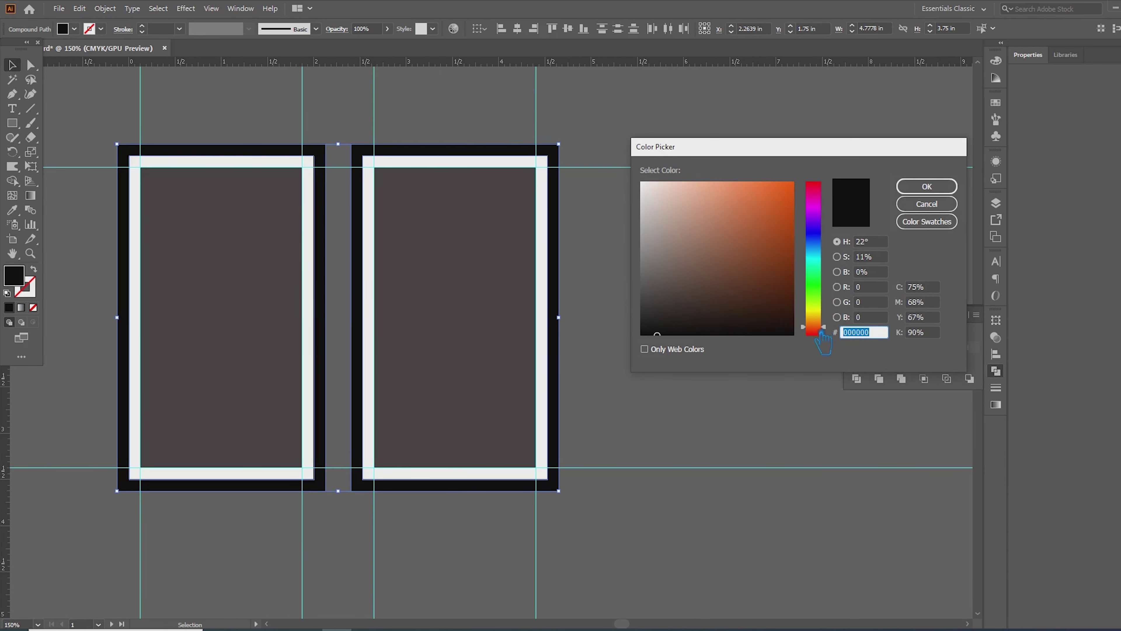
{"action": "left_click", "coordinate": [773, 192]}
{"action": "left_click", "coordinate": [938, 188]}
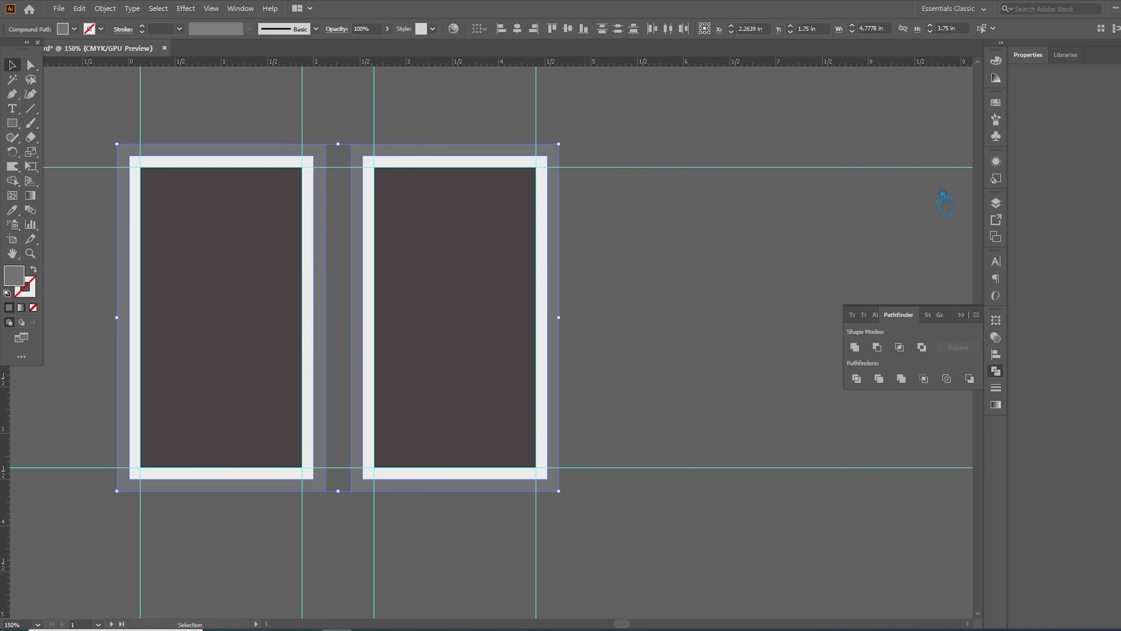
Switch the Color panel spectrum to CMYK.
{"action": "left_click", "coordinate": [996, 78]}
{"action": "left_click", "coordinate": [996, 62]}
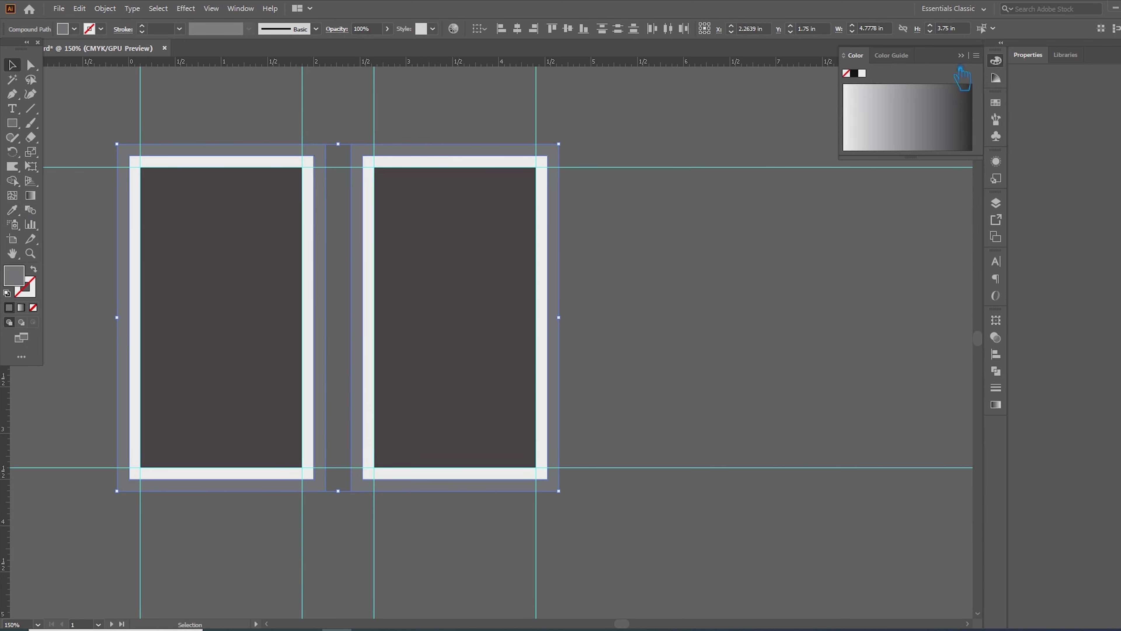
{"action": "left_click", "coordinate": [977, 56]}
{"action": "left_click", "coordinate": [1029, 113]}
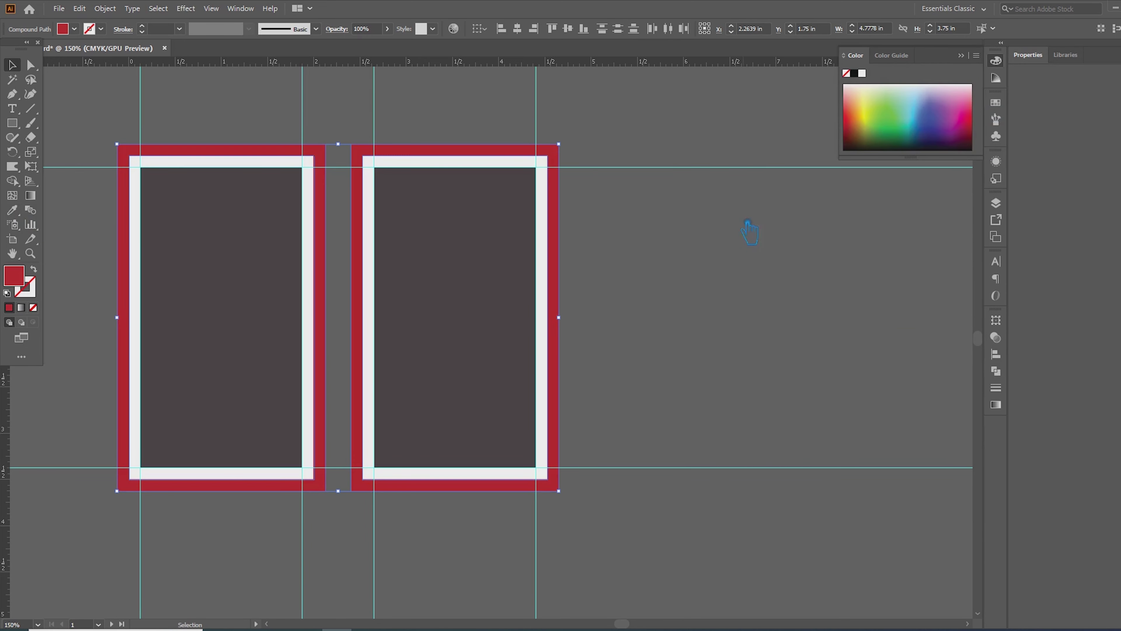
{"action": "left_click", "coordinate": [526, 121]}
{"action": "left_click", "coordinate": [961, 55]}
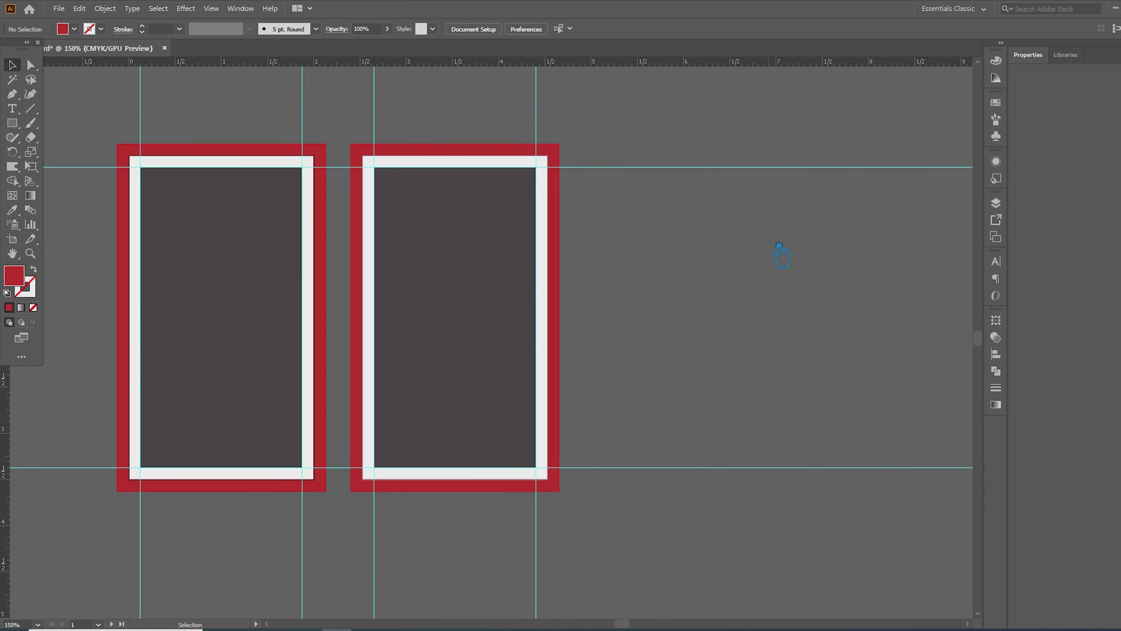
Fill both inner rectangles with light grey D3D3D3.
{"action": "left_click", "coordinate": [491, 340]}
{"action": "left_click", "coordinate": [243, 245], "text": "shift"}
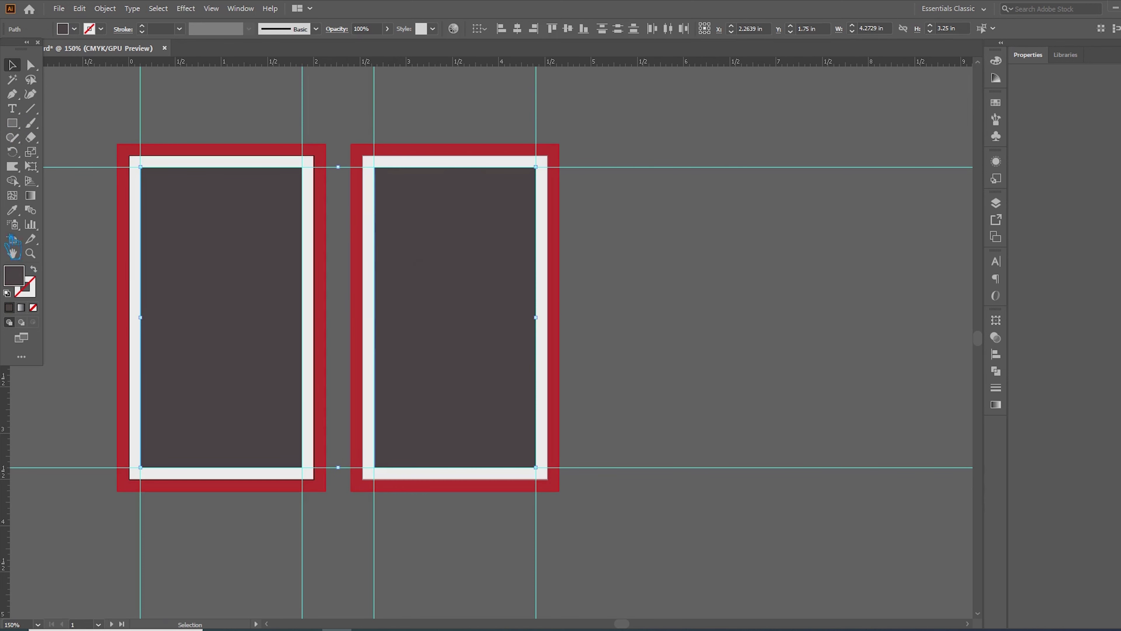
{"action": "key", "text": "i"}
{"action": "left_click", "coordinate": [674, 285]}
{"action": "double_click", "coordinate": [29, 286]}
{"action": "left_click_drag", "start_coordinate": [663, 251], "coordinate": [642, 207]}
{"action": "left_click", "coordinate": [950, 191]}
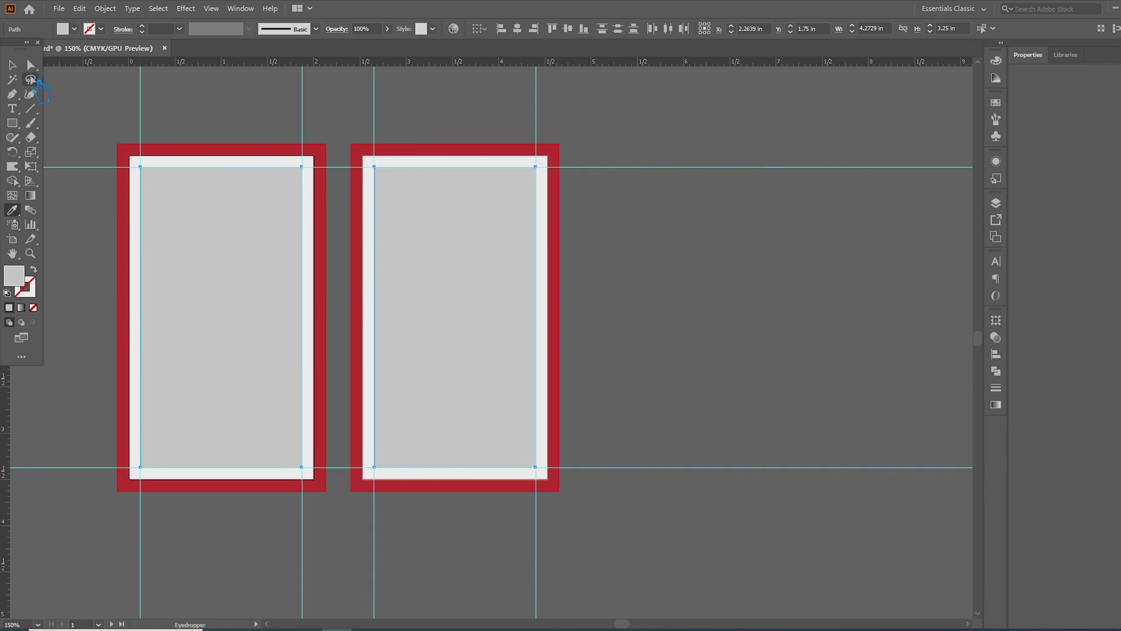
{"action": "left_click", "coordinate": [669, 272]}
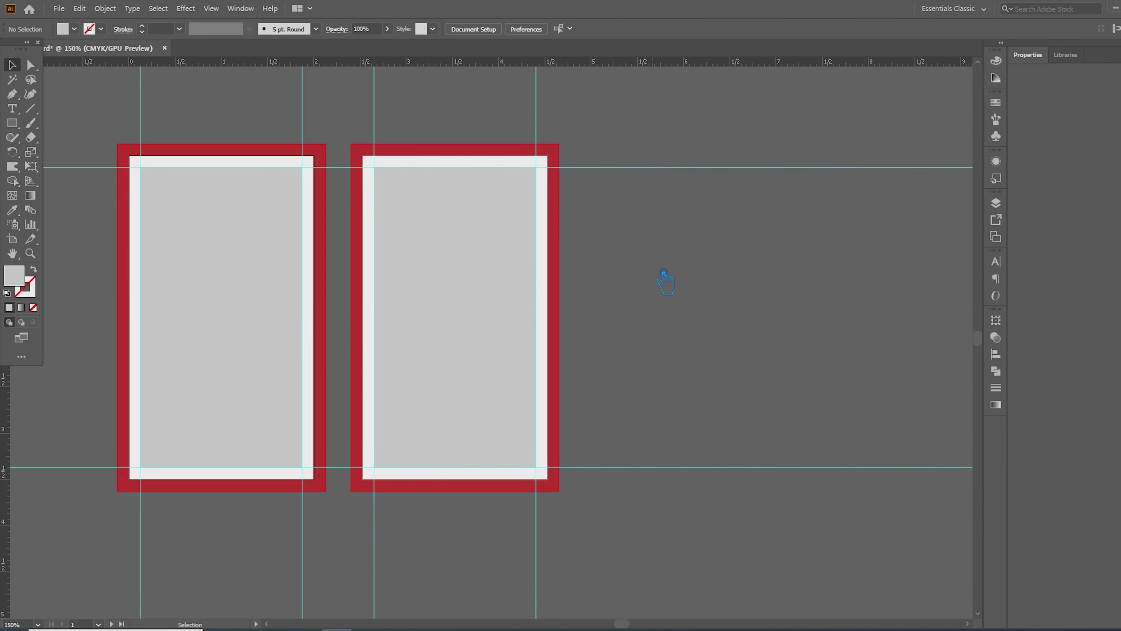
{"action": "left_click", "coordinate": [30, 108]}
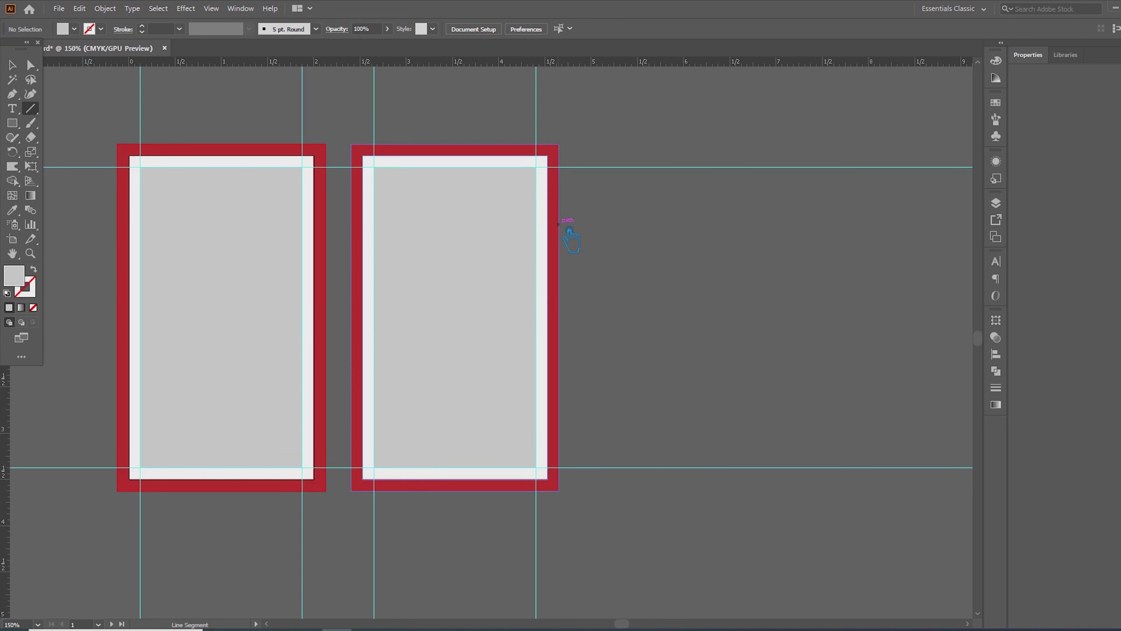
Draw a red 2 pt leader line out from the right card's bleed frame.
{"action": "left_click_drag", "start_coordinate": [559, 224], "coordinate": [644, 234]}
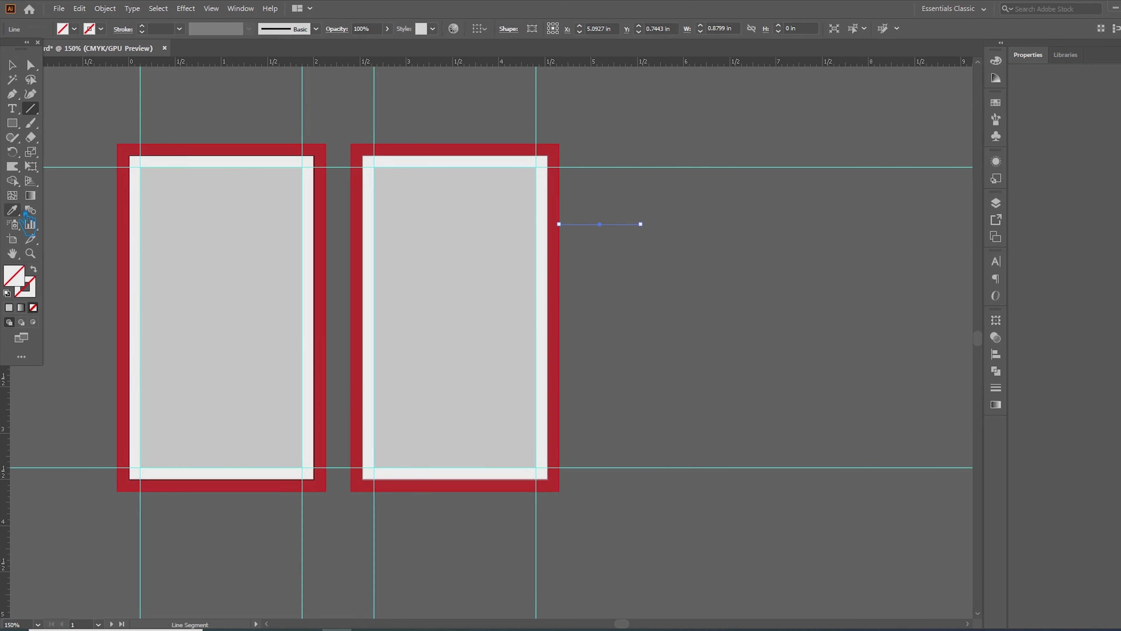
{"action": "left_click", "coordinate": [526, 201]}
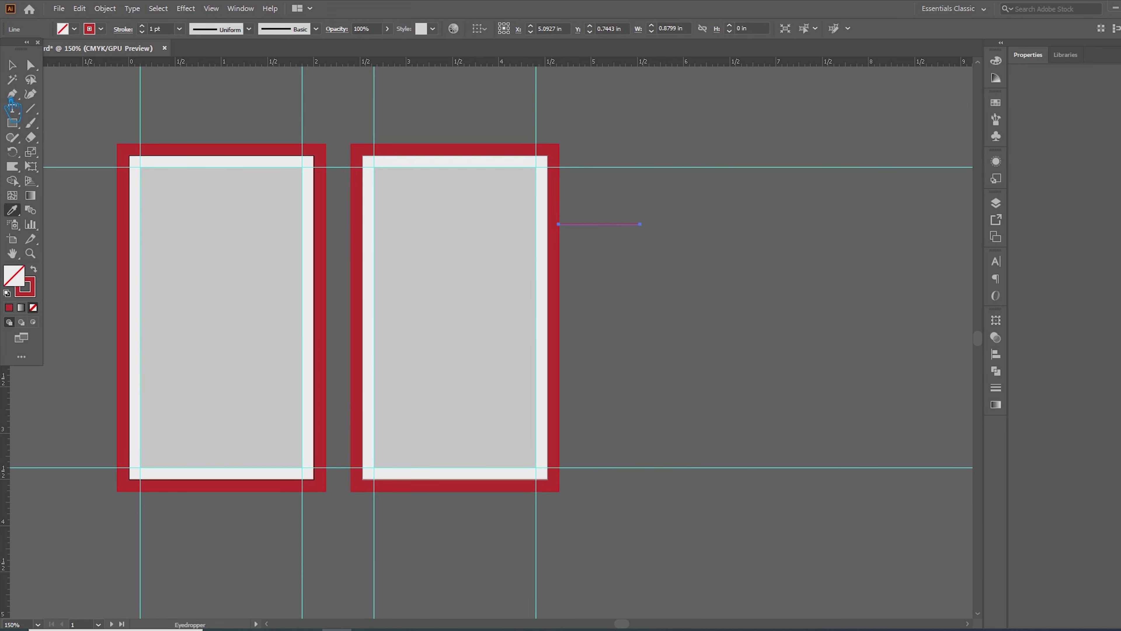
{"action": "key", "text": "v"}
{"action": "scroll", "coordinate": [647, 231], "scroll_direction": "up", "scroll_amount": 3}
{"action": "scroll", "coordinate": [633, 220], "scroll_direction": "up", "scroll_amount": 1}
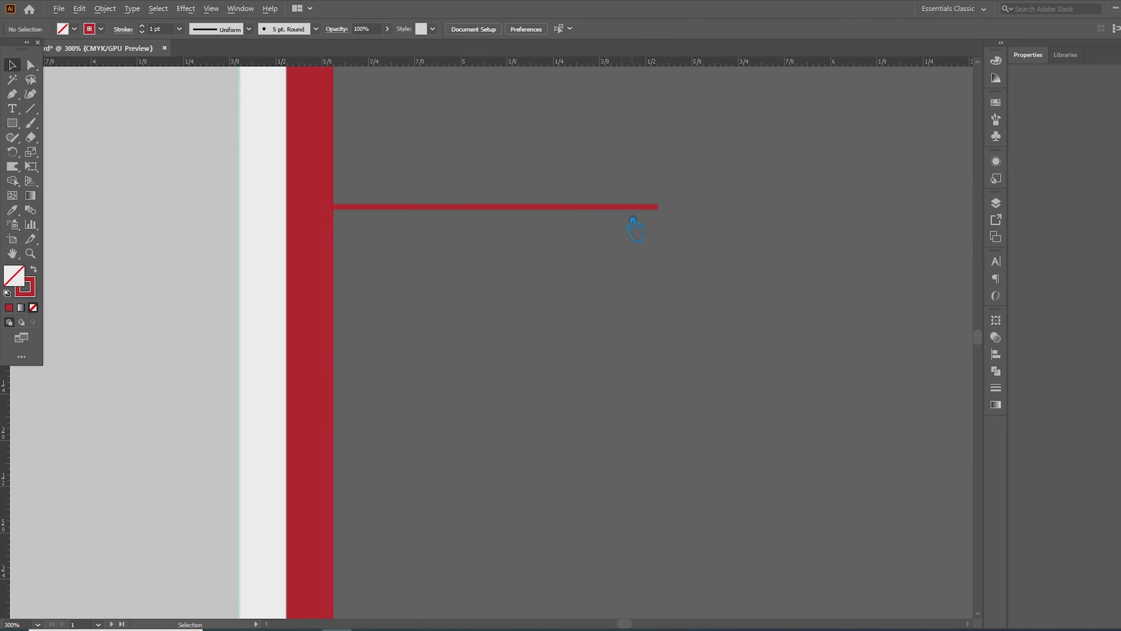
{"action": "left_click", "coordinate": [142, 25]}
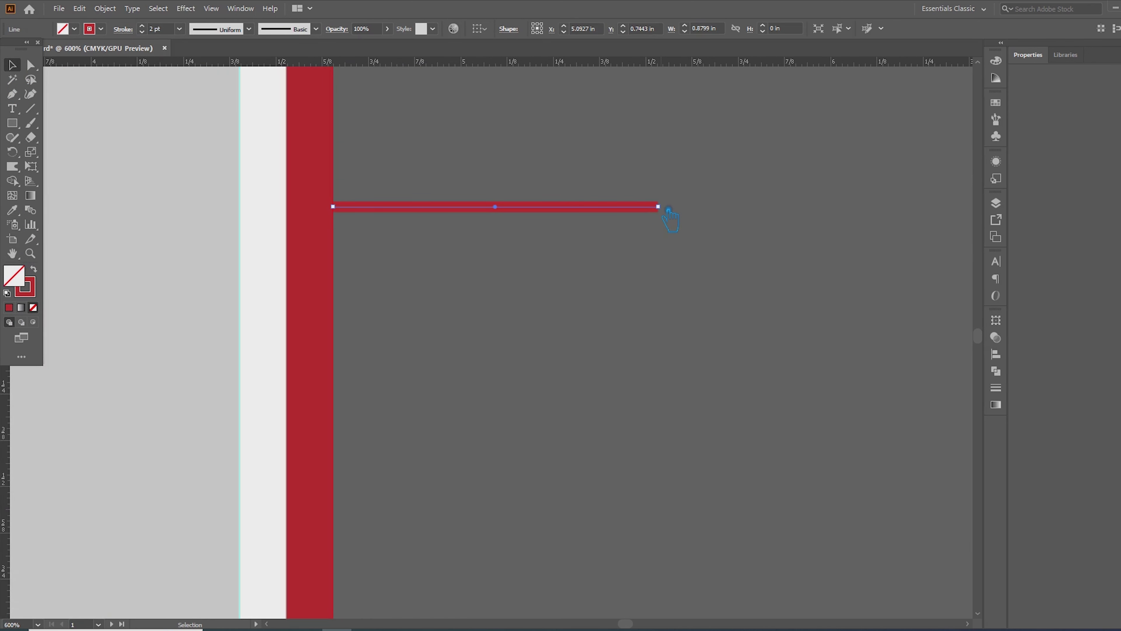
{"action": "left_click_drag", "start_coordinate": [658, 206], "coordinate": [497, 207]}
{"action": "left_click", "coordinate": [601, 224]}
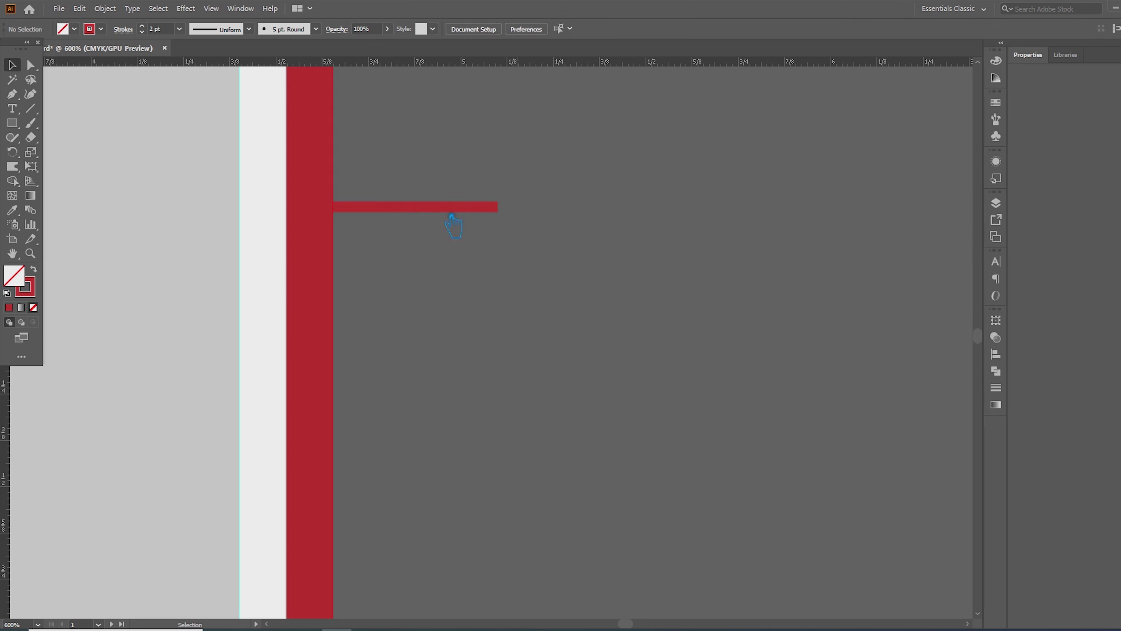
Add an enlarged 'Bleed' text label level with the line.
{"action": "left_click", "coordinate": [530, 204]}
{"action": "type", "text": "Bleed"}
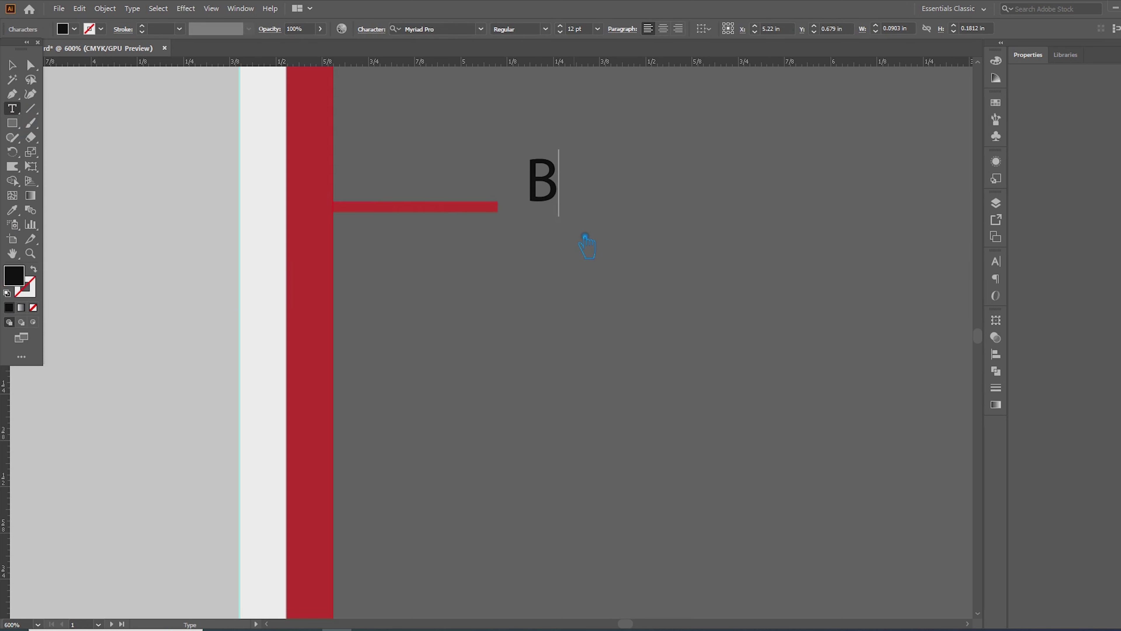
{"action": "key", "text": "Escape"}
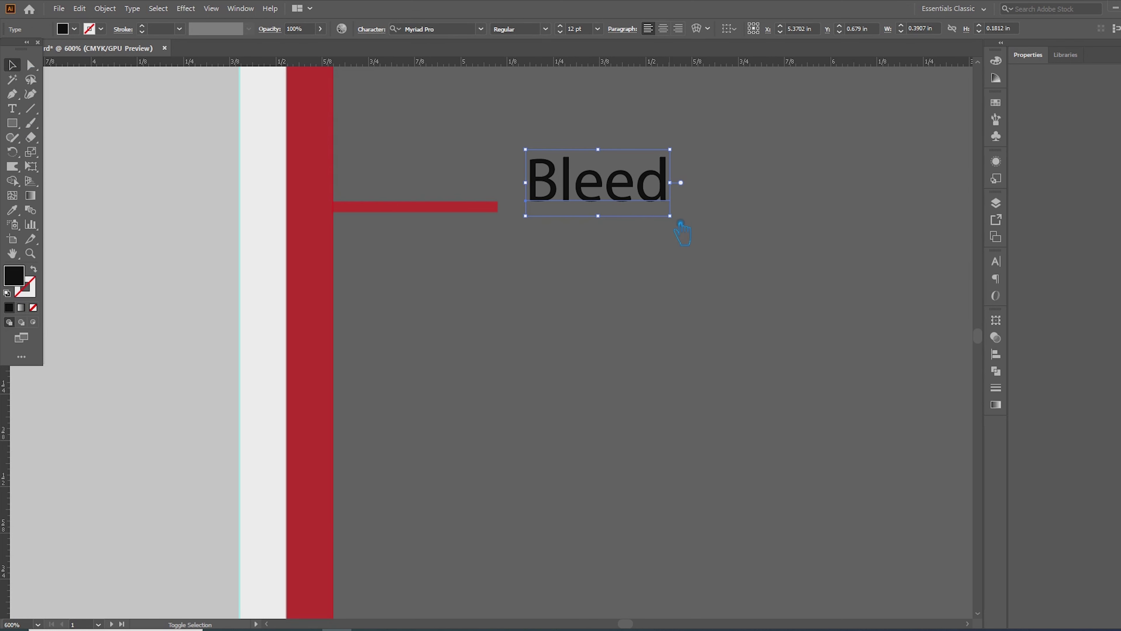
{"action": "left_click_drag", "start_coordinate": [681, 225], "coordinate": [894, 322]}
{"action": "left_click_drag", "start_coordinate": [688, 250], "coordinate": [677, 229]}
{"action": "scroll", "coordinate": [683, 234], "scroll_direction": "down", "scroll_amount": 5}
{"action": "scroll", "coordinate": [689, 243], "scroll_direction": "up", "scroll_amount": 2}
{"action": "left_click", "coordinate": [733, 288]}
{"action": "left_click", "coordinate": [680, 229]}
Make the Bleed label Semibold and colour it red like the frame.
{"action": "left_click", "coordinate": [546, 28]}
{"action": "left_click", "coordinate": [518, 113]}
{"action": "left_click", "coordinate": [514, 122]}
{"action": "left_click", "coordinate": [13, 66]}
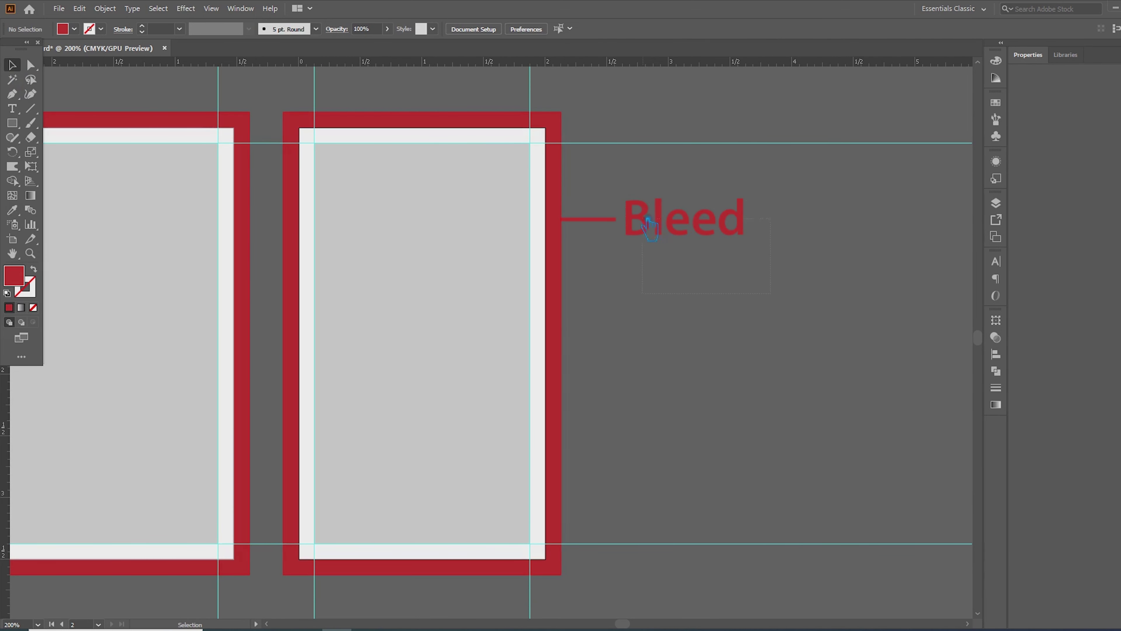
{"action": "left_click", "coordinate": [587, 218], "text": "shift"}
{"action": "left_click", "coordinate": [789, 381]}
Duplicate the Bleed label below the original and fill both inner card areas yellow (FFE000).
{"action": "left_click_drag", "start_coordinate": [684, 234], "coordinate": [684, 306]}
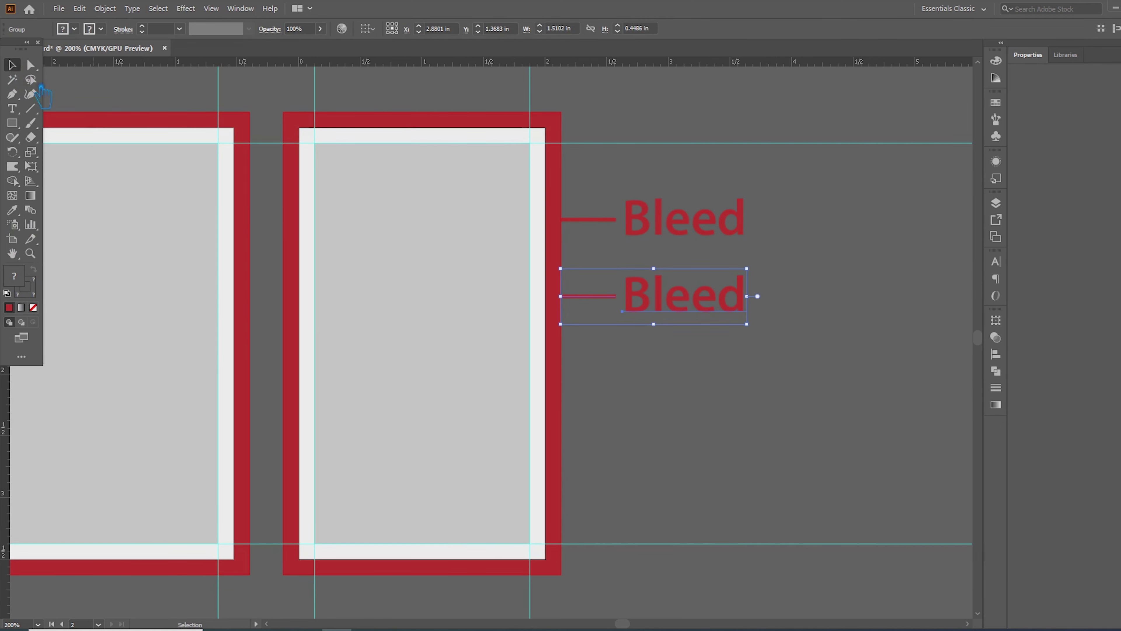
{"action": "left_click", "coordinate": [505, 383]}
{"action": "double_click", "coordinate": [15, 276]}
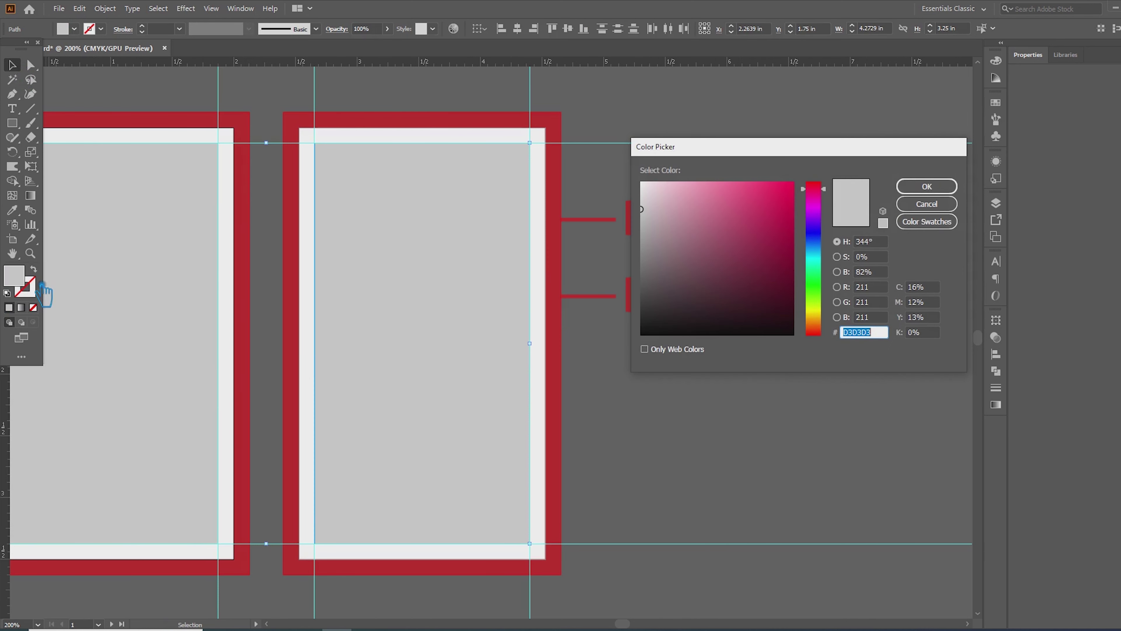
{"action": "left_click_drag", "start_coordinate": [827, 317], "coordinate": [822, 313]}
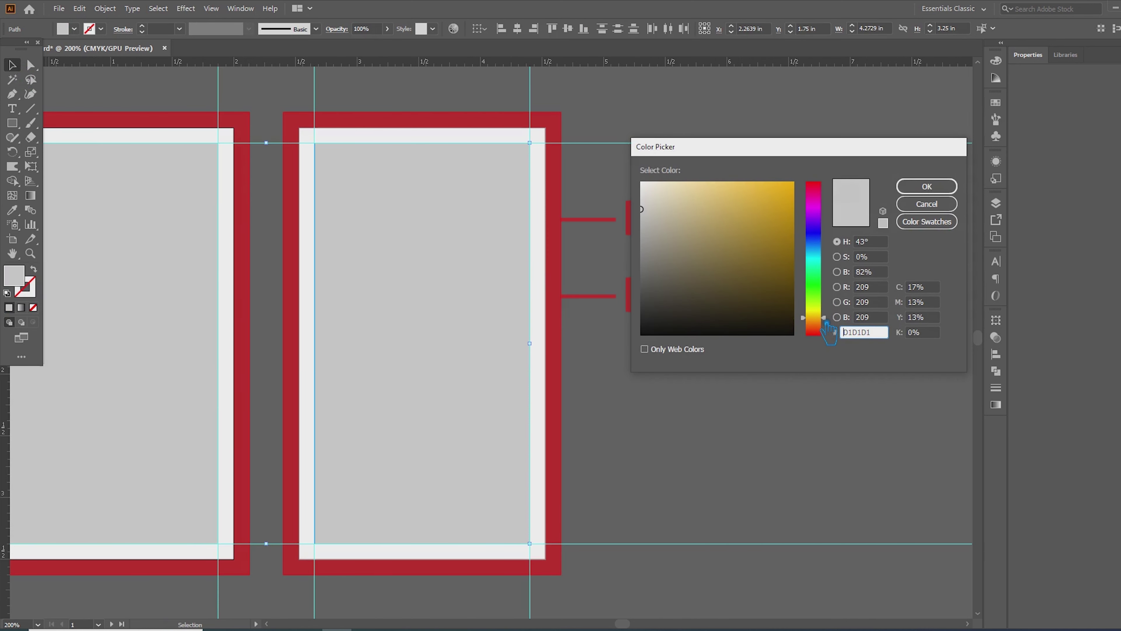
{"action": "left_click", "coordinate": [785, 225]}
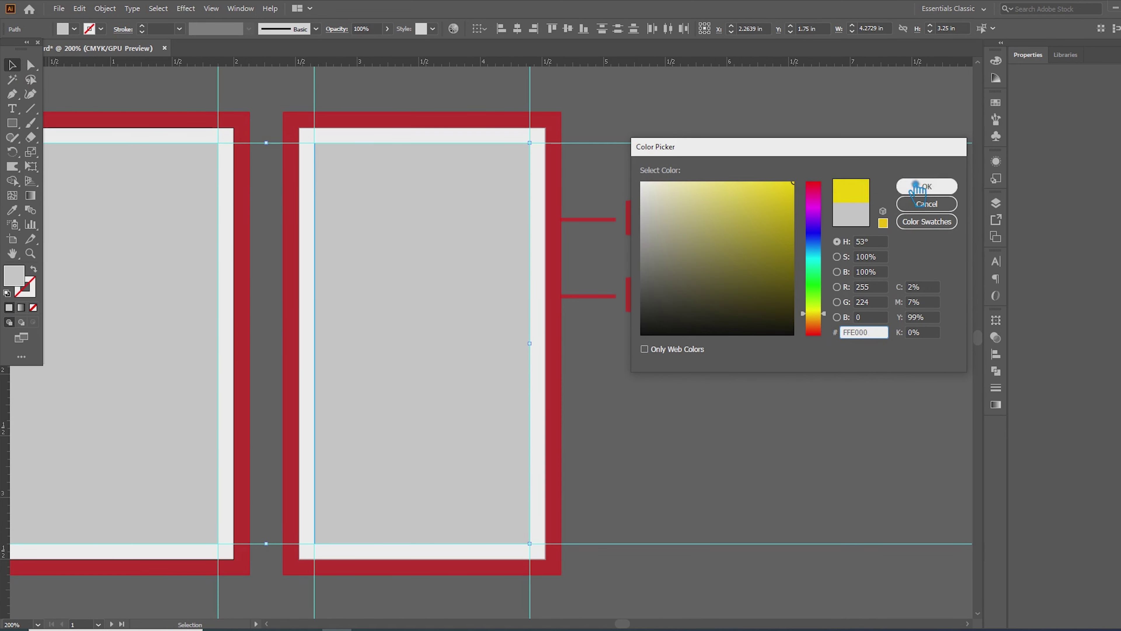
{"action": "left_click", "coordinate": [927, 186]}
Colour the lower Bleed label and its leader line's stroke yellow to match the cards.
{"action": "left_click", "coordinate": [684, 296]}
{"action": "key", "text": "i"}
{"action": "left_click", "coordinate": [450, 268]}
{"action": "key", "text": "v"}
{"action": "left_click", "coordinate": [591, 296]}
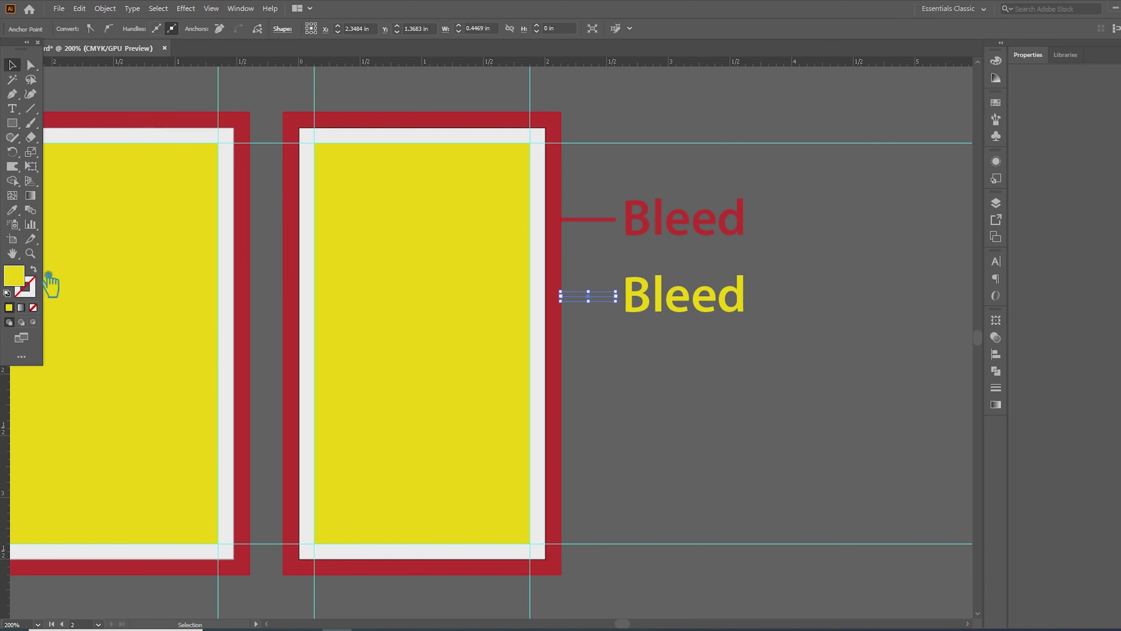
{"action": "left_click", "coordinate": [34, 269]}
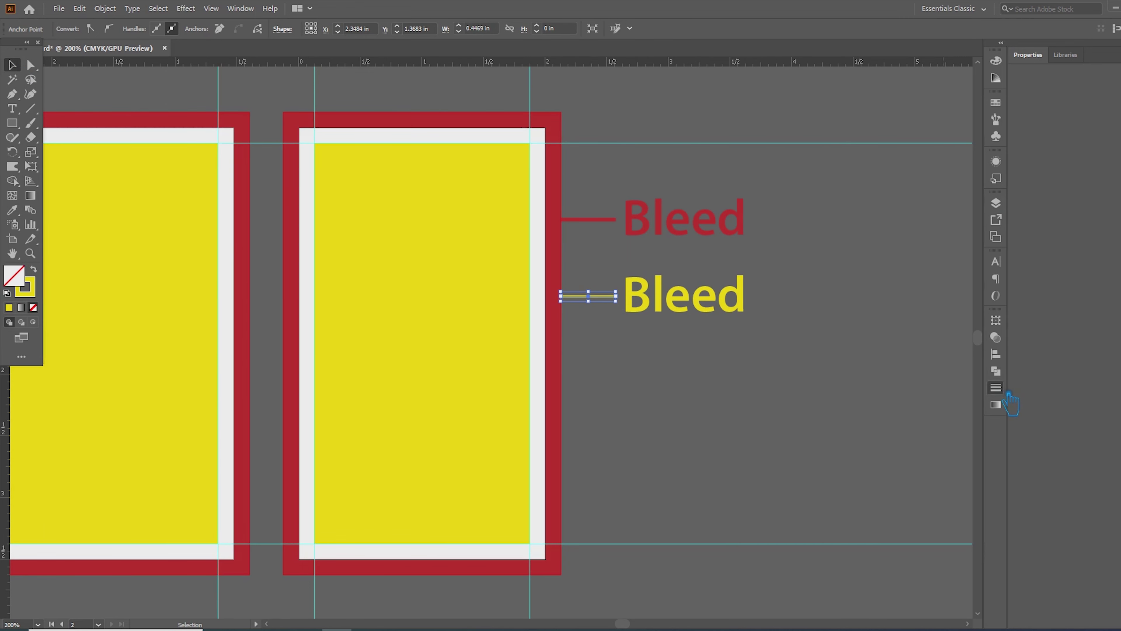